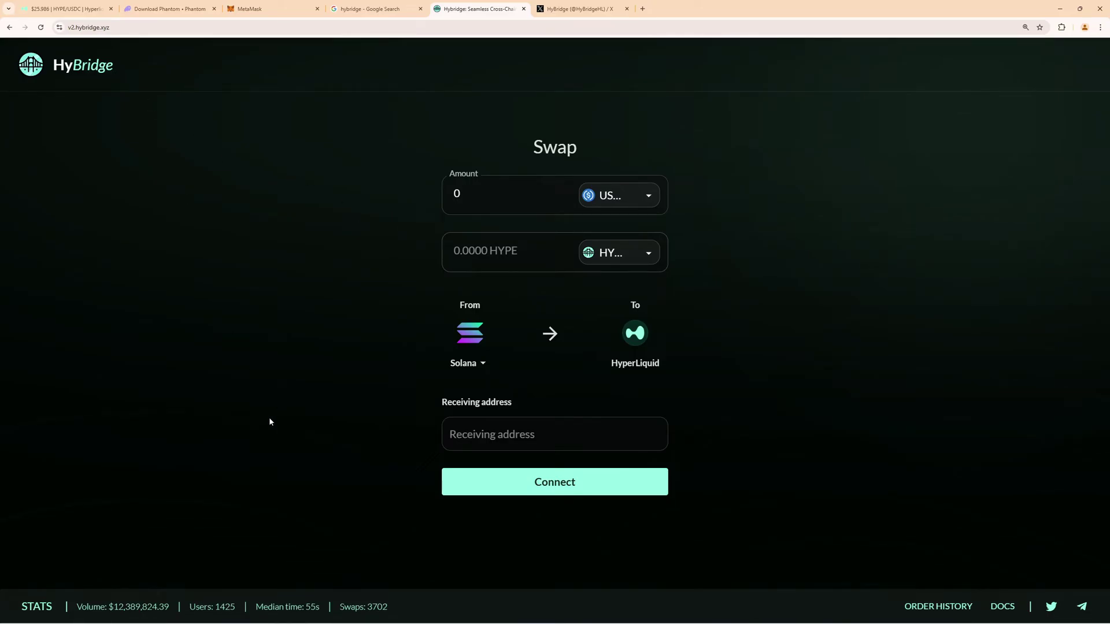
Check HyBridge's source network list, then look over the Phantom, MetaMask and Hyperliquid tabs
{"action": "left_click", "coordinate": [470, 335]}
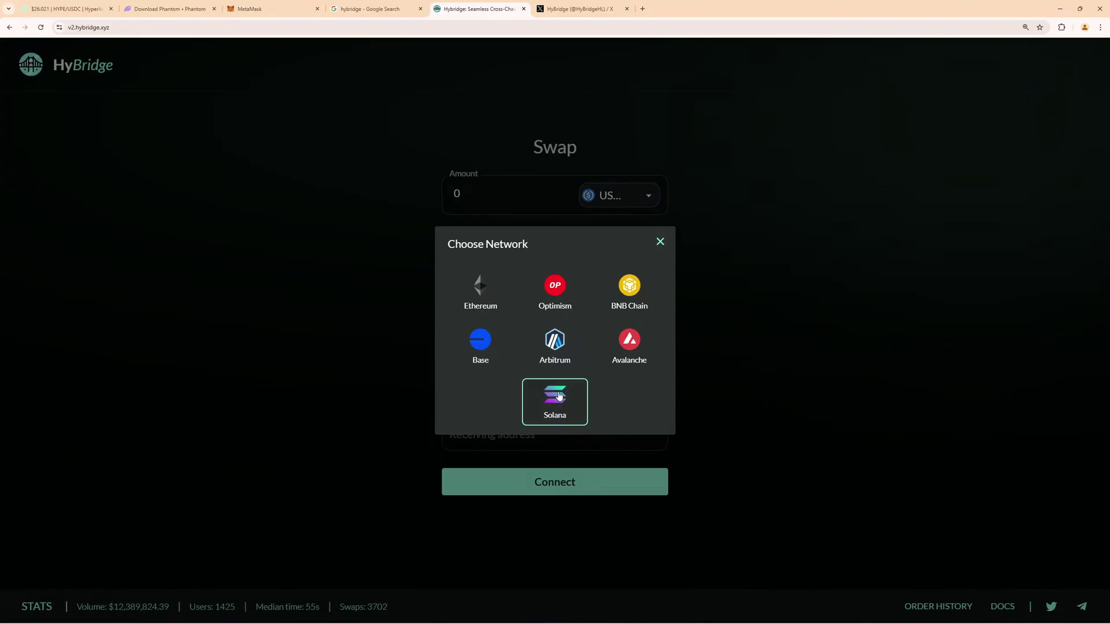
{"action": "left_click", "coordinate": [659, 241]}
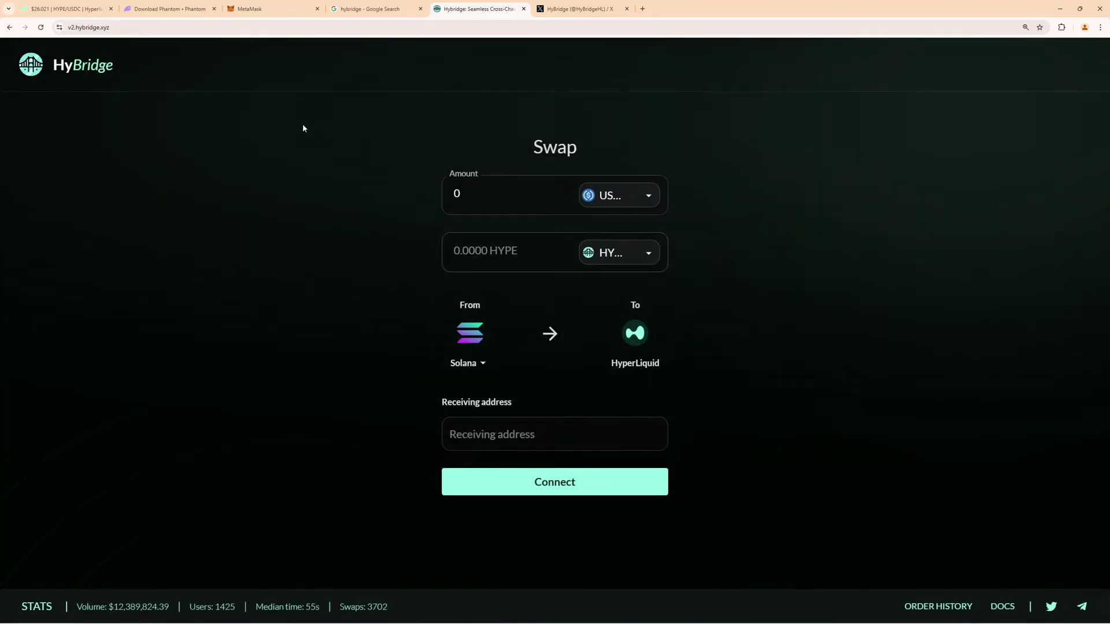
{"action": "left_click", "coordinate": [168, 9]}
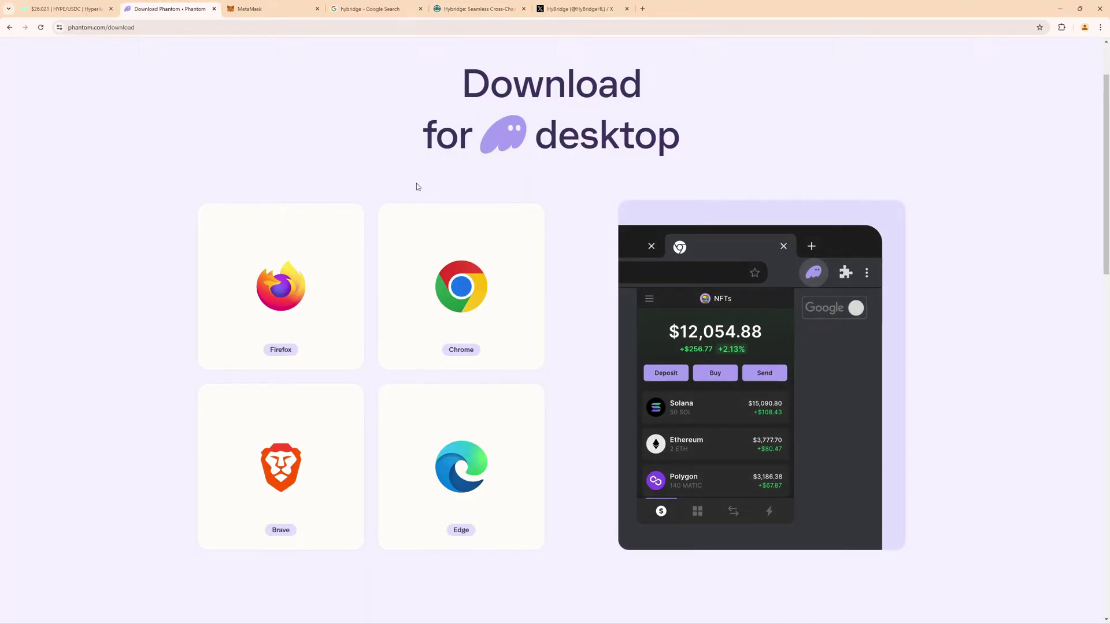
{"action": "left_click", "coordinate": [260, 10]}
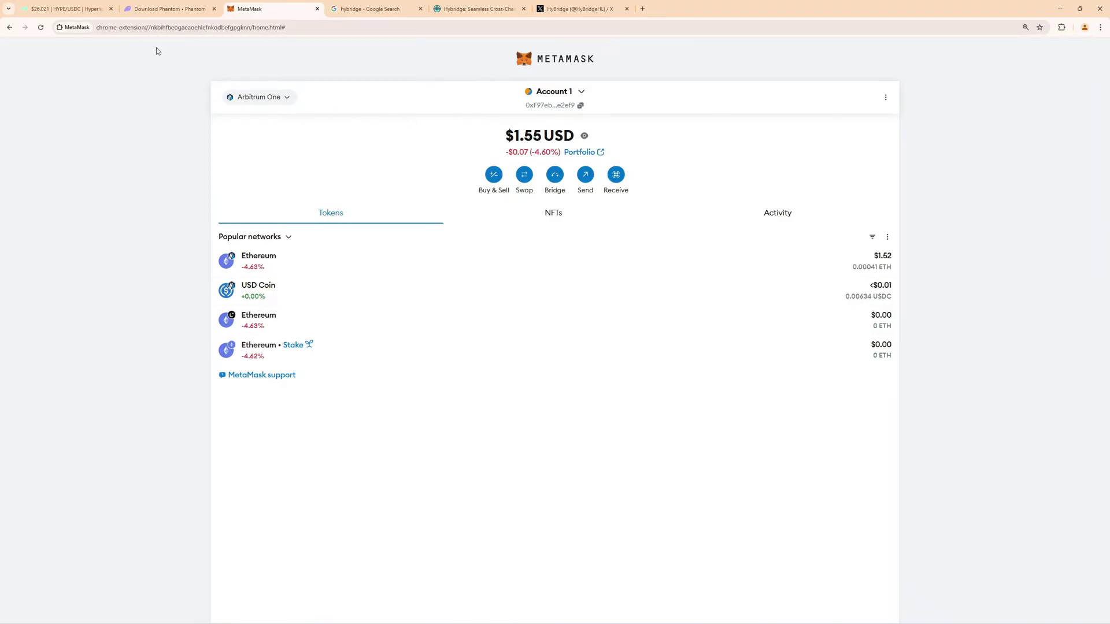
{"action": "left_click", "coordinate": [66, 9]}
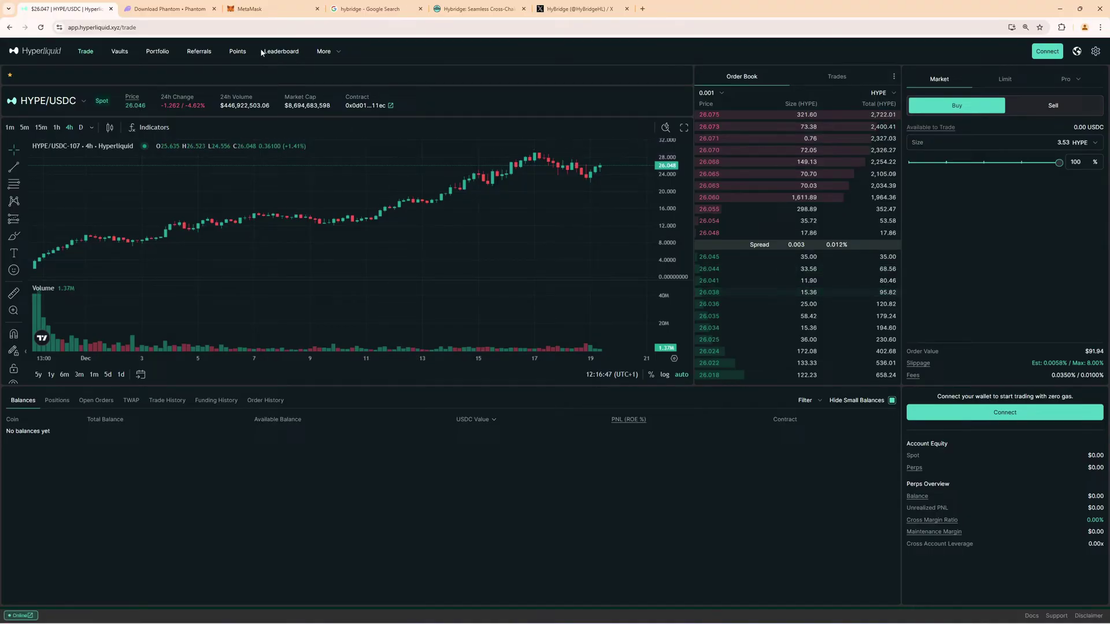
{"action": "key", "text": "ctrl+Tab"}
Swap about 0.1445 SOL for 30 USDC in the Phantom wallet
{"action": "left_click", "coordinate": [1062, 29]}
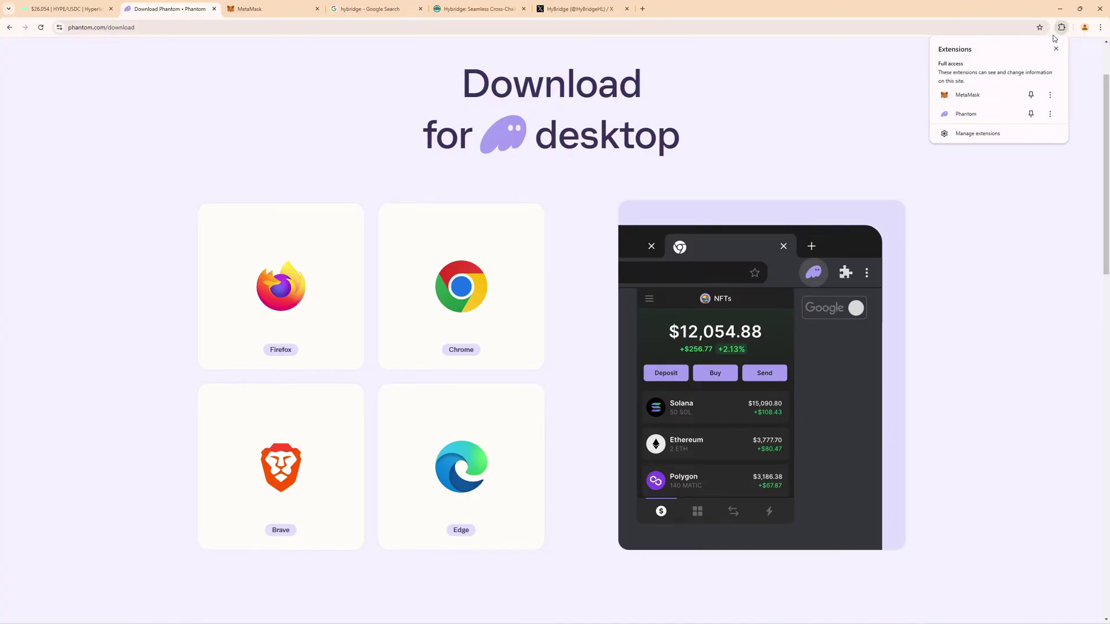
{"action": "left_click", "coordinate": [982, 115]}
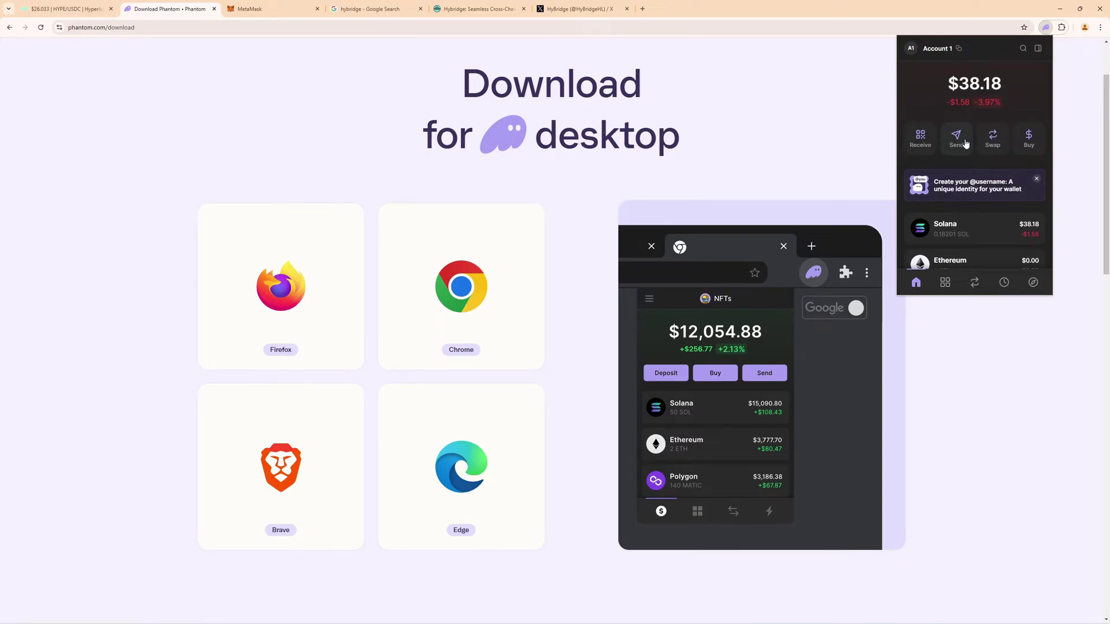
{"action": "left_click", "coordinate": [992, 139]}
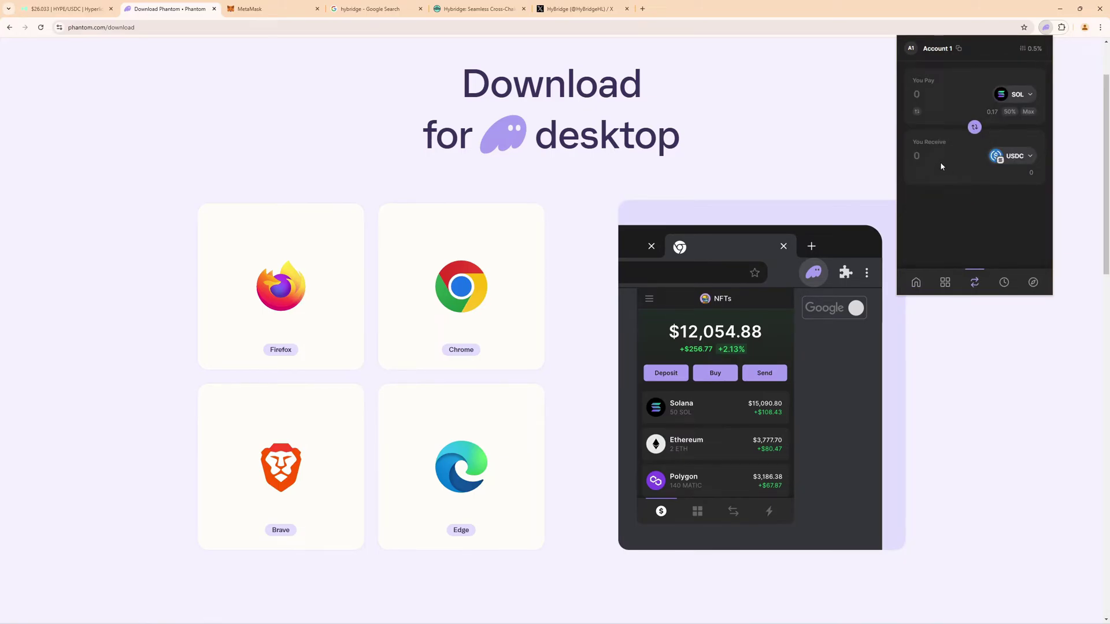
{"action": "type", "text": "3"}
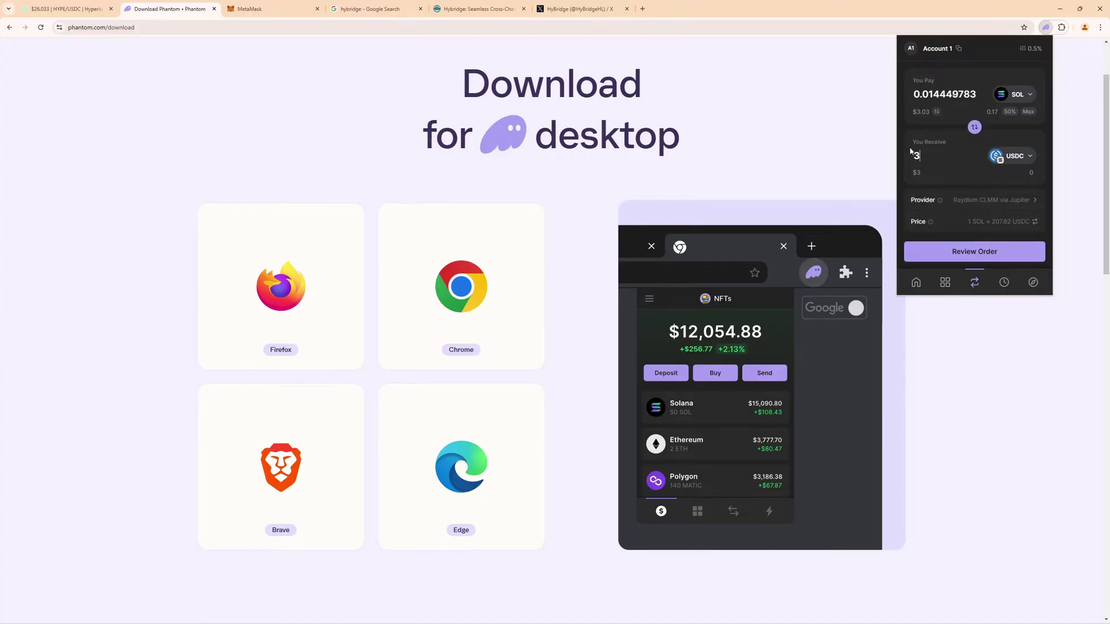
{"action": "type", "text": "0"}
{"action": "left_click", "coordinate": [988, 254]}
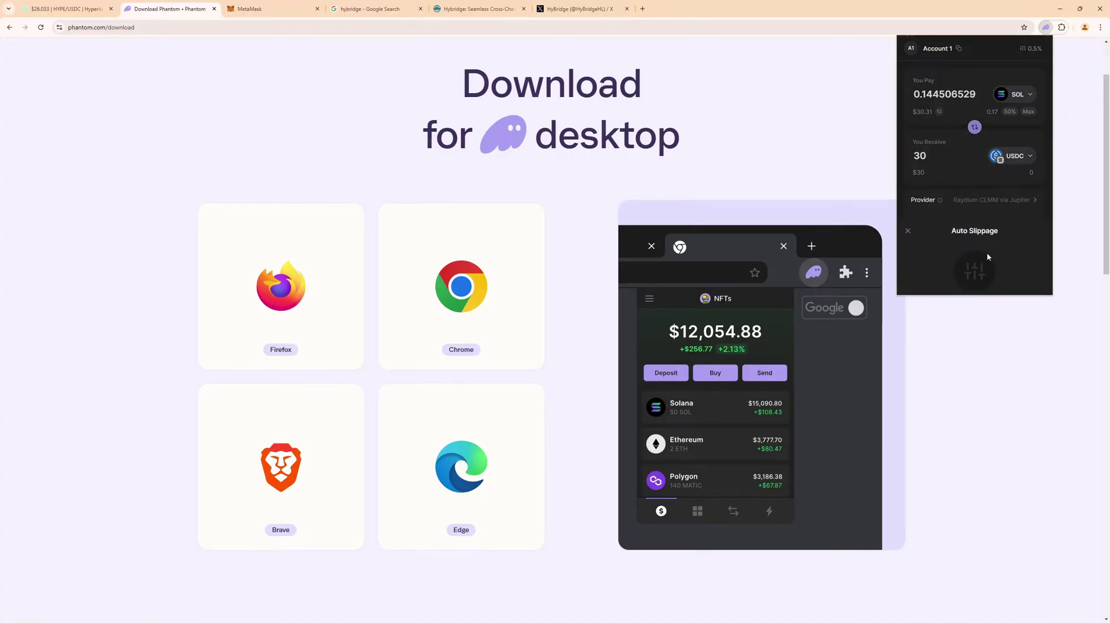
{"action": "left_click", "coordinate": [990, 278]}
{"action": "left_click", "coordinate": [989, 278]}
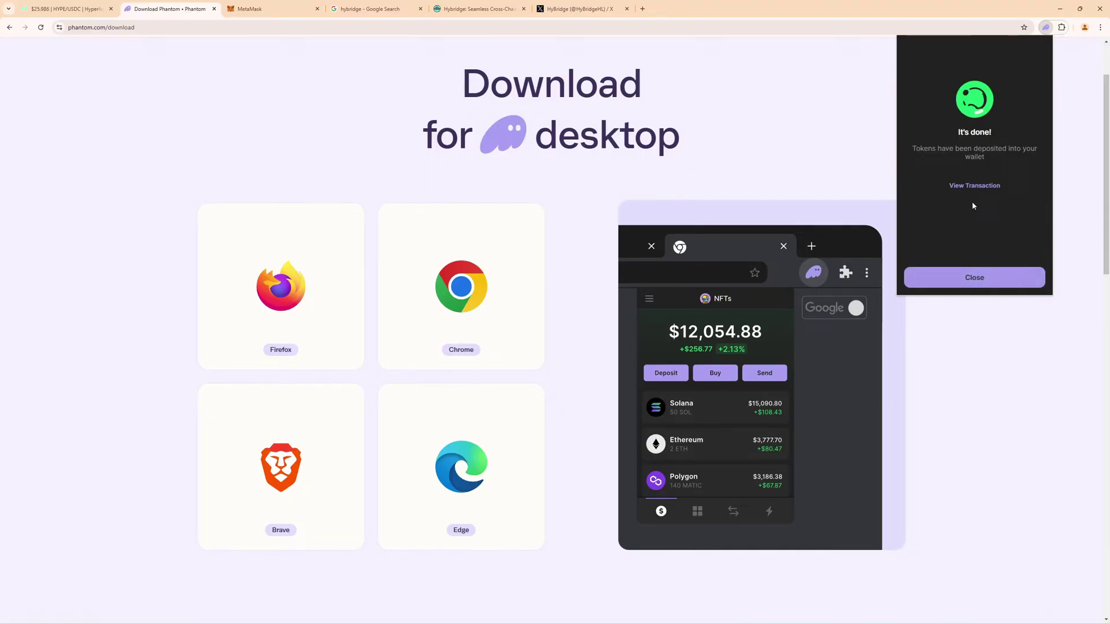
{"action": "left_click", "coordinate": [999, 277]}
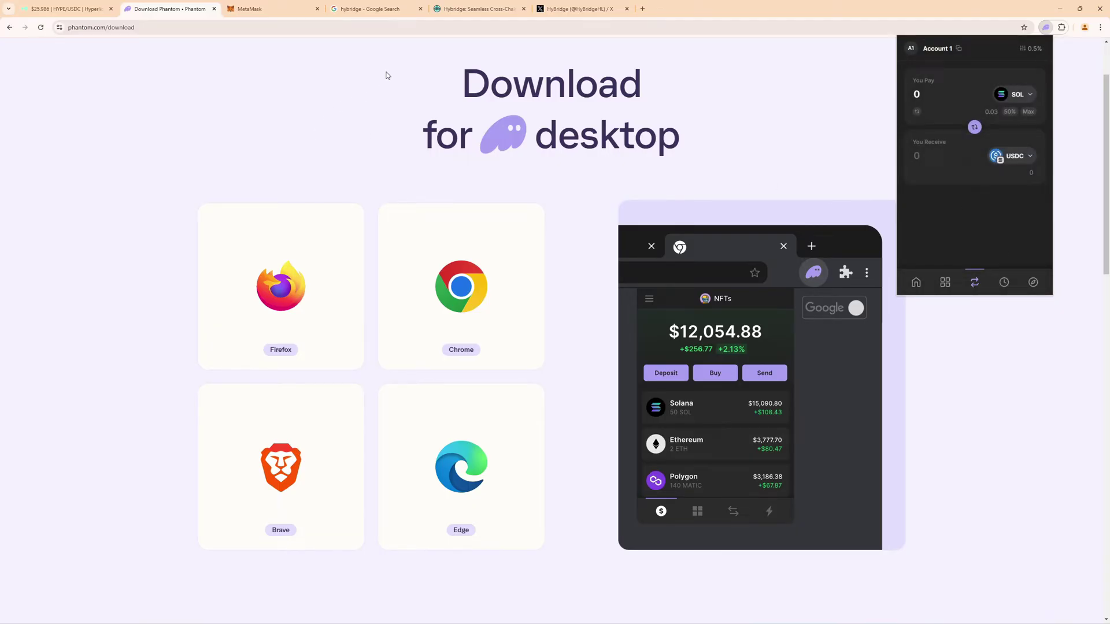
Copy the MetaMask wallet address, keeping Arbitrum One, and return to HyBridge
{"action": "left_click", "coordinate": [259, 8]}
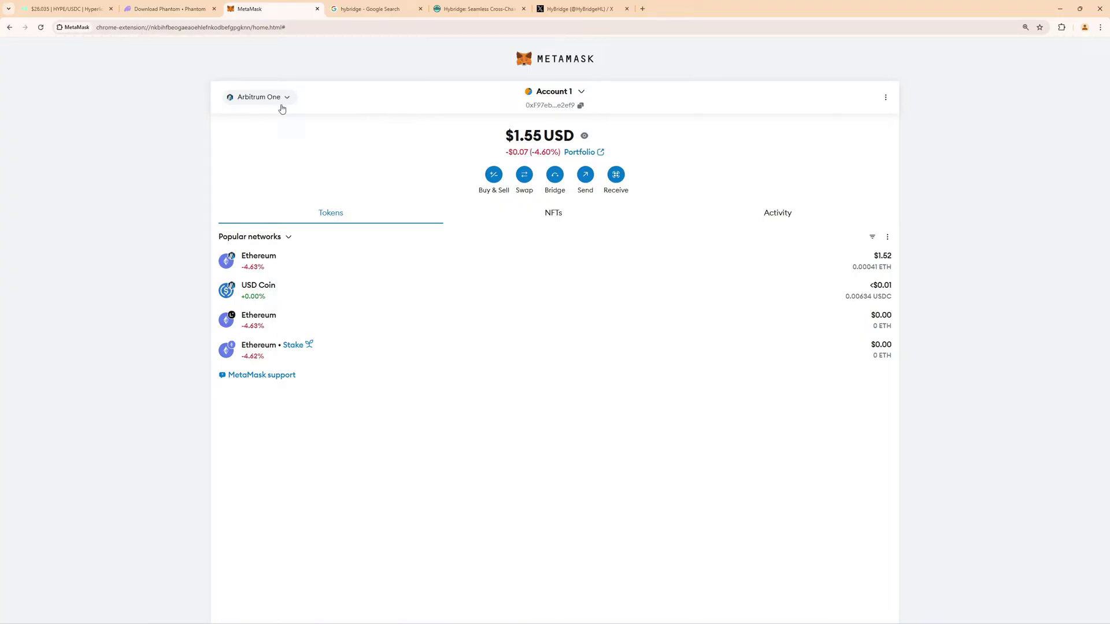
{"action": "left_click", "coordinate": [245, 103]}
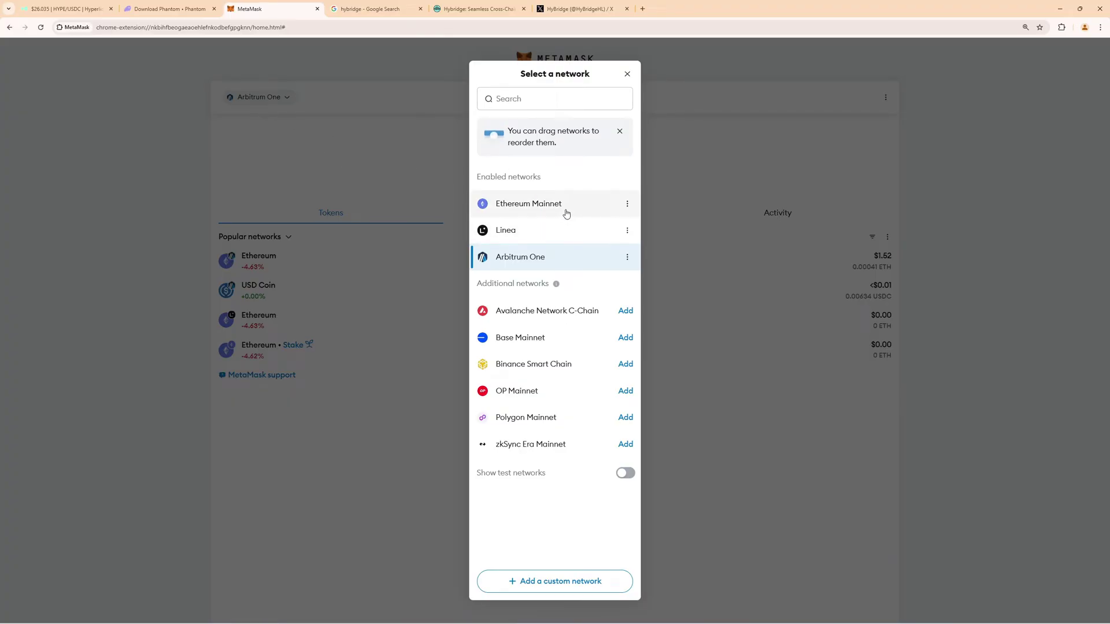
{"action": "left_click", "coordinate": [536, 260]}
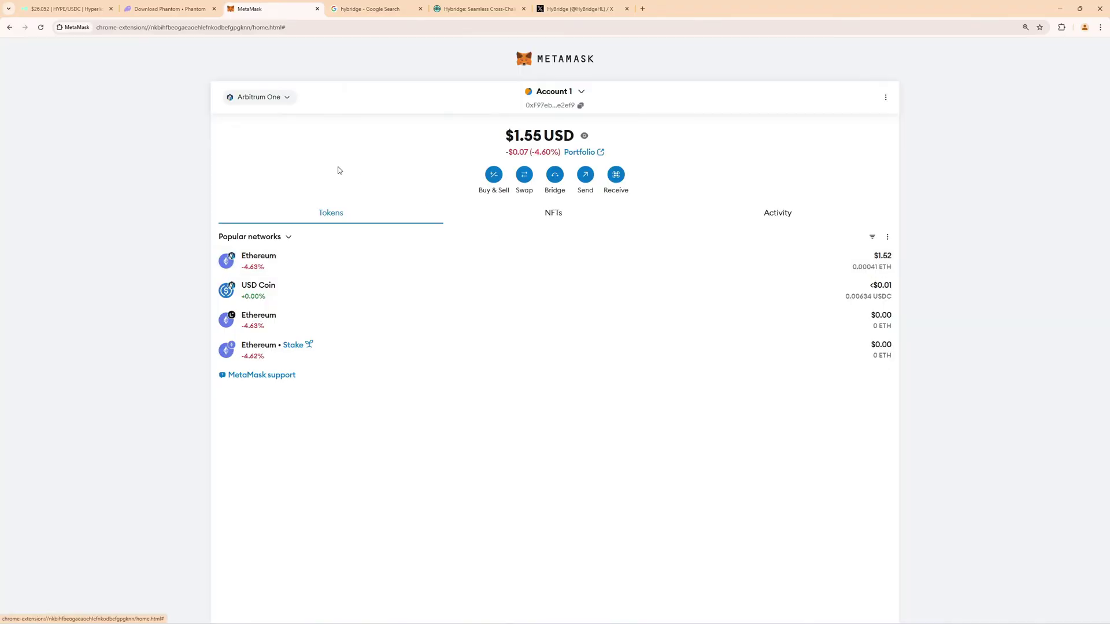
{"action": "left_click", "coordinate": [552, 110]}
{"action": "left_click", "coordinate": [477, 8]}
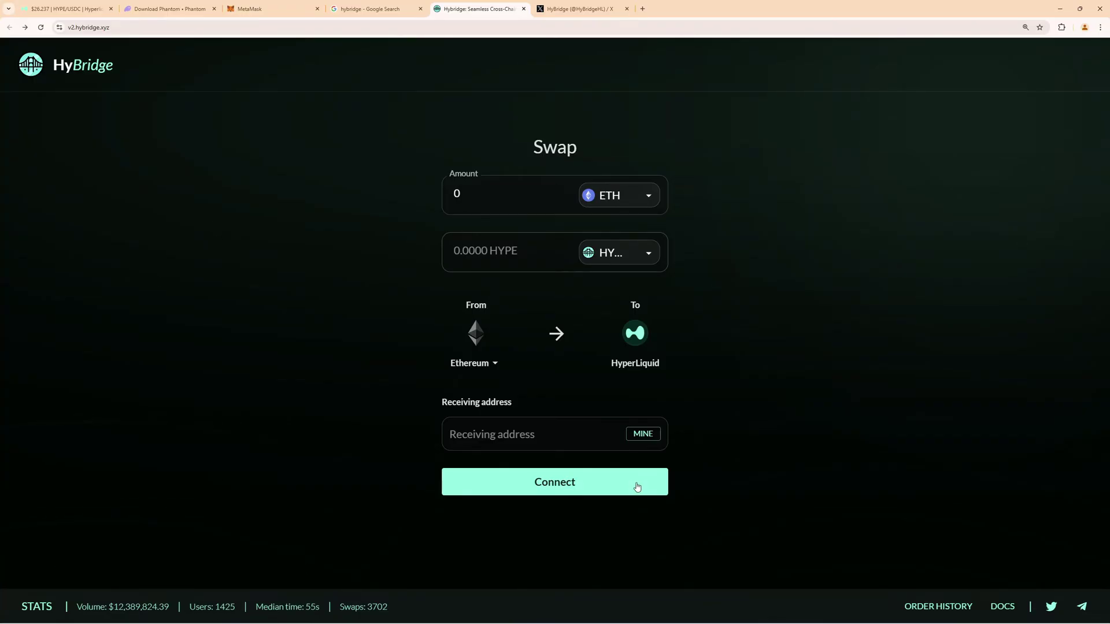
Connect the Phantom wallet to HyBridge and set Solana as the source network
{"action": "left_click", "coordinate": [554, 482]}
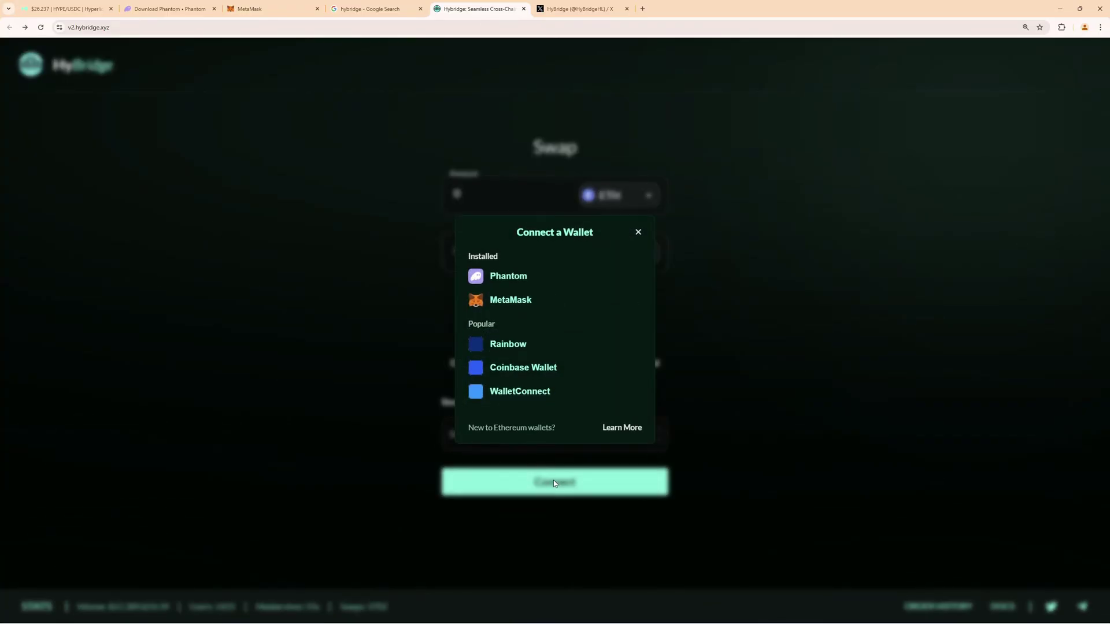
{"action": "left_click", "coordinate": [505, 280]}
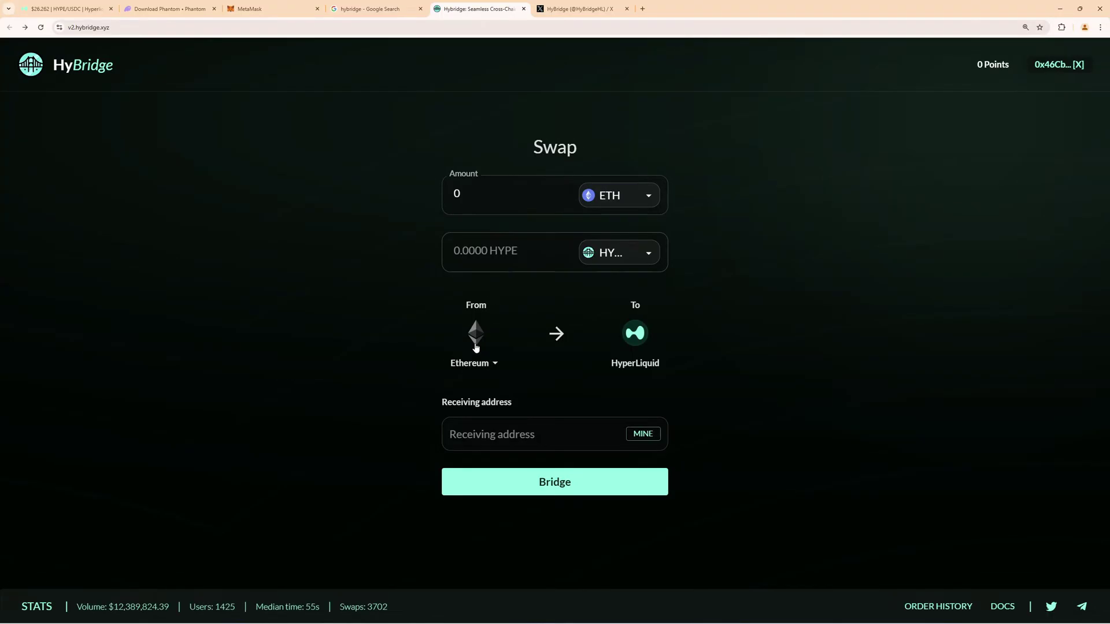
{"action": "left_click", "coordinate": [476, 341]}
{"action": "left_click", "coordinate": [562, 401]}
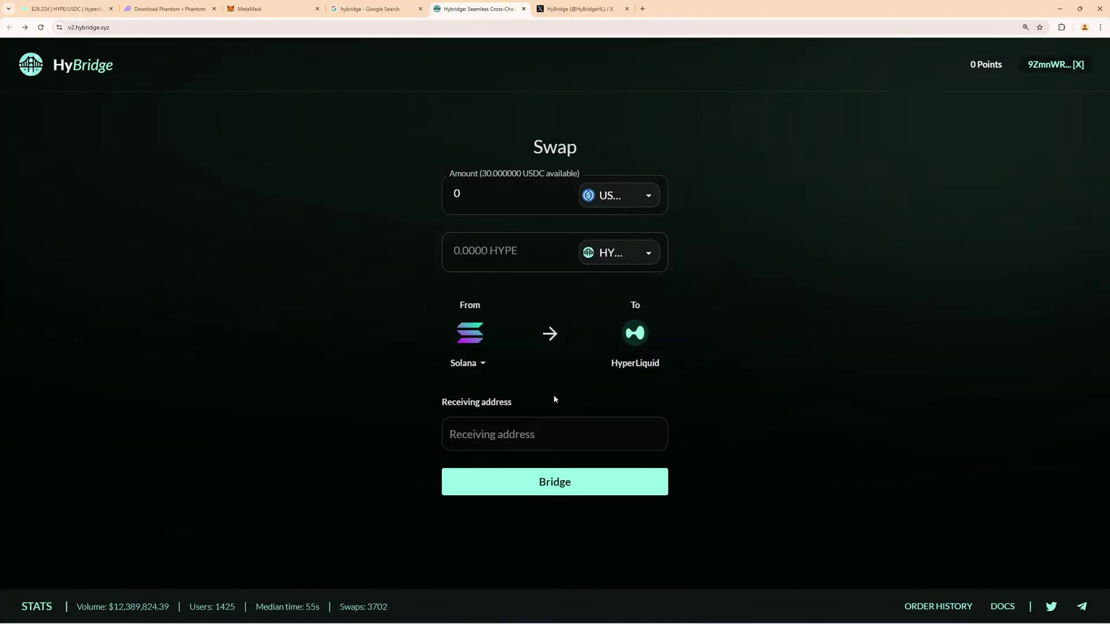
{"action": "left_click", "coordinate": [482, 358]}
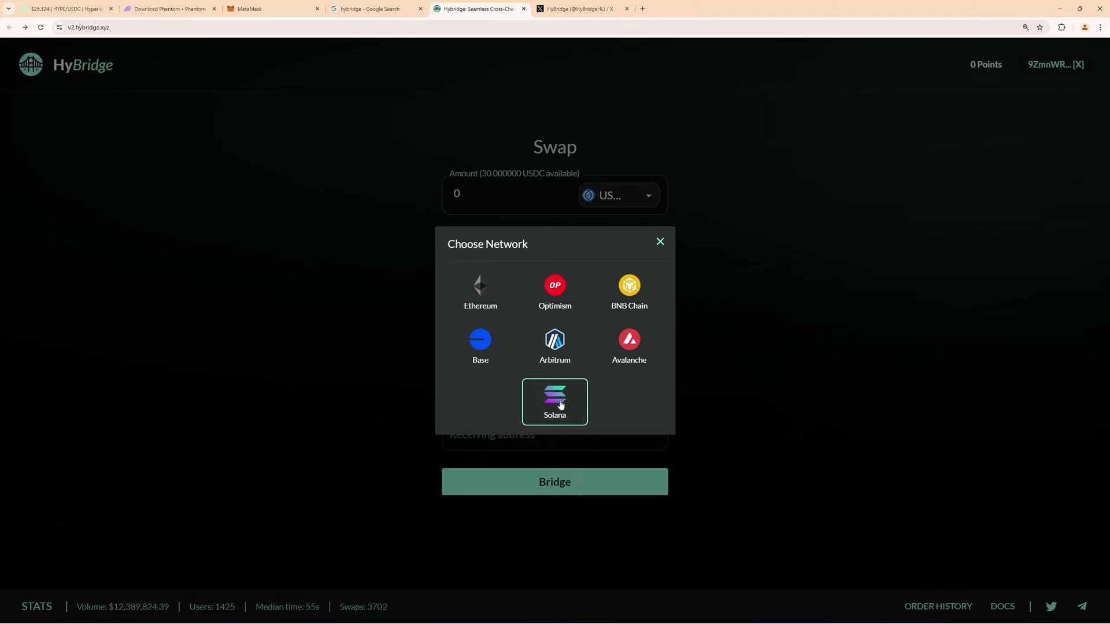
{"action": "left_click", "coordinate": [662, 241]}
Set the amount to 30 and receive USDC instead of HYPE, for 28.4996 USDC
{"action": "double_click", "coordinate": [451, 193]}
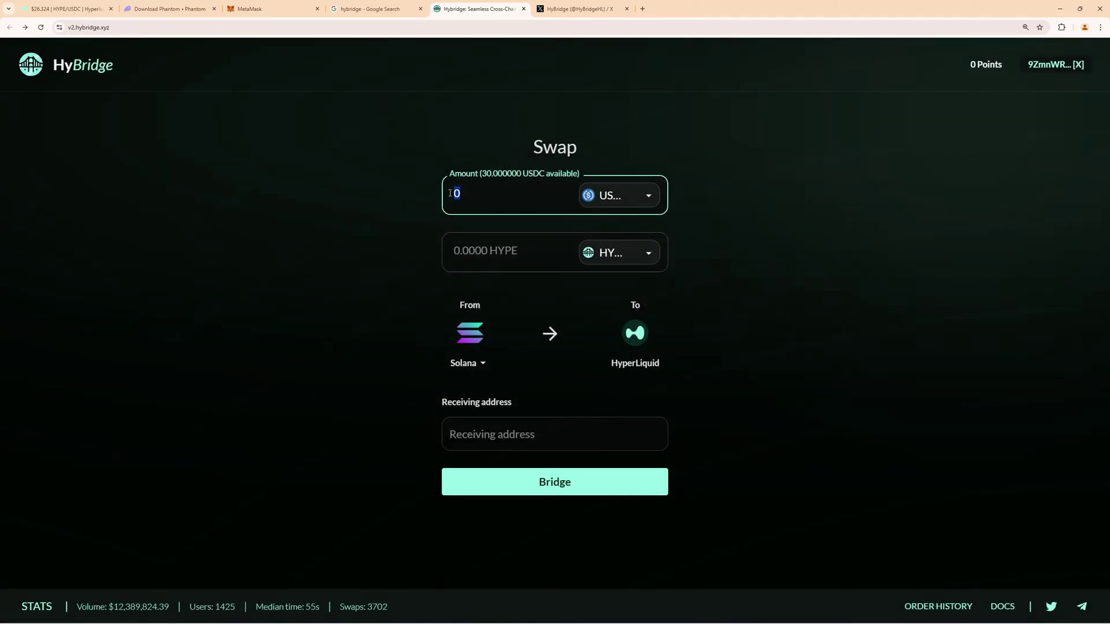
{"action": "type", "text": "30"}
{"action": "left_click", "coordinate": [602, 254]}
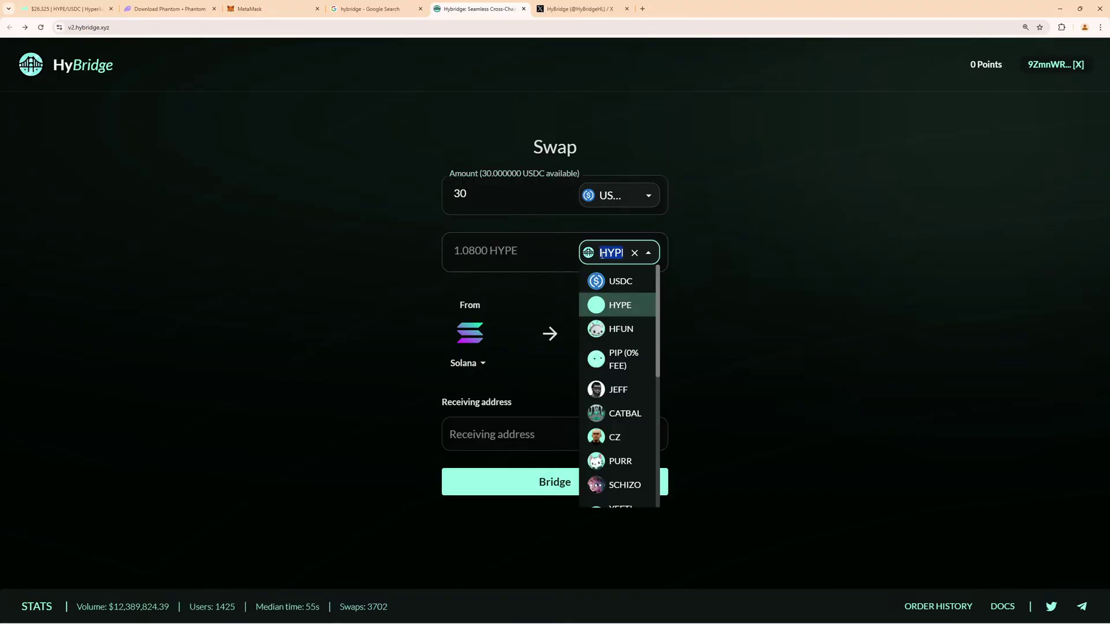
{"action": "left_click", "coordinate": [613, 283]}
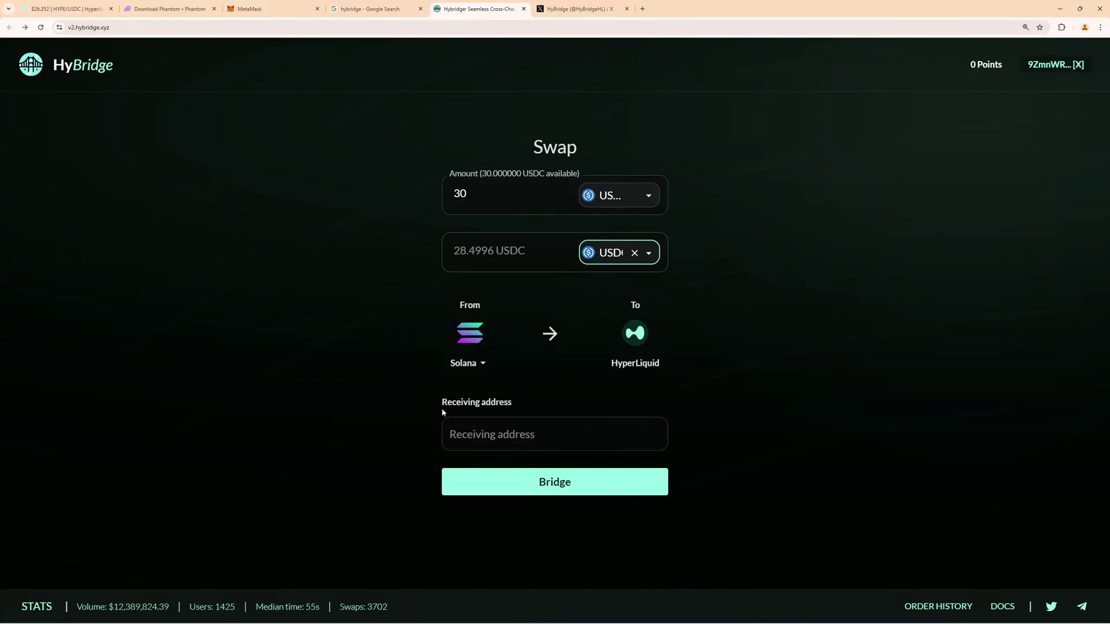
{"action": "left_click_drag", "start_coordinate": [443, 406], "coordinate": [512, 403]}
{"action": "left_click", "coordinate": [515, 408]}
Paste the MetaMask wallet address into HyBridge's receiving address field
{"action": "left_click", "coordinate": [268, 10]}
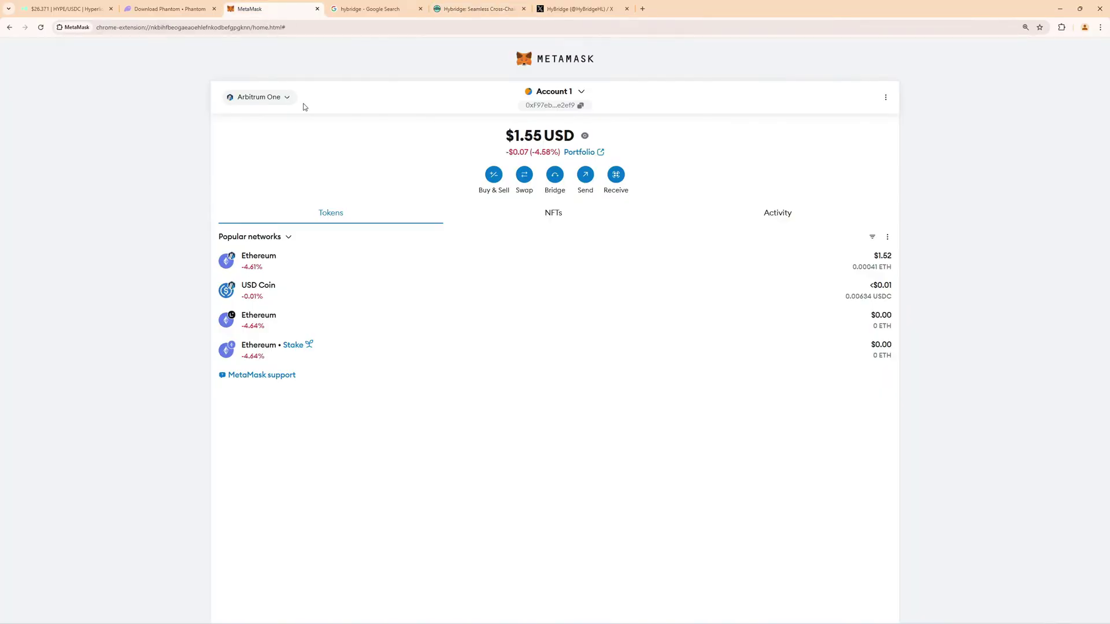
{"action": "left_click", "coordinate": [568, 112]}
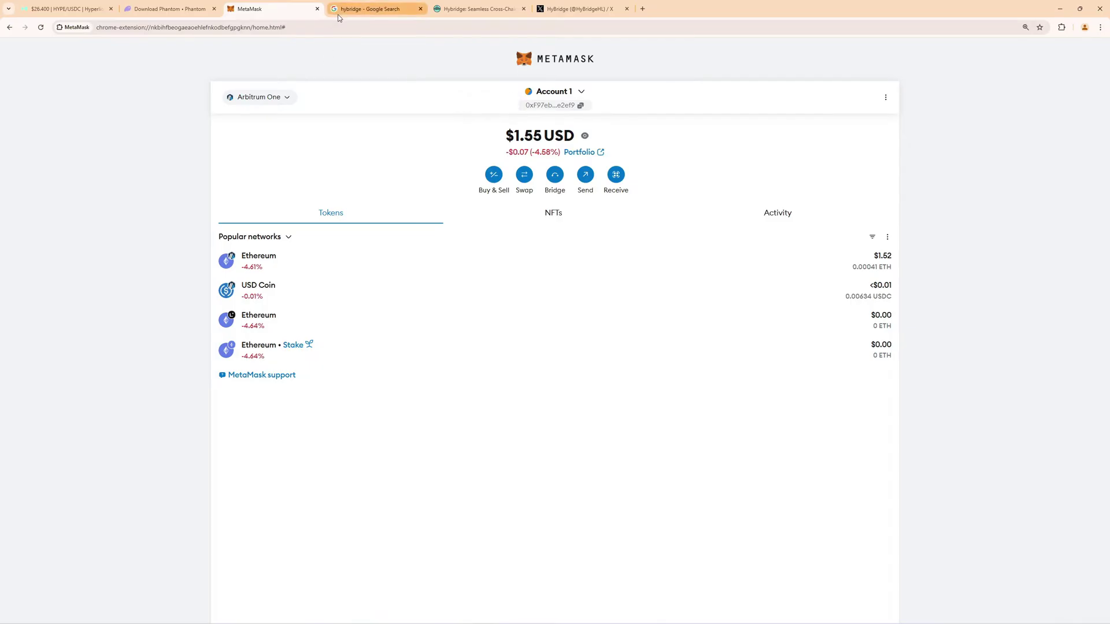
{"action": "left_click", "coordinate": [443, 16]}
{"action": "left_click", "coordinate": [475, 422]}
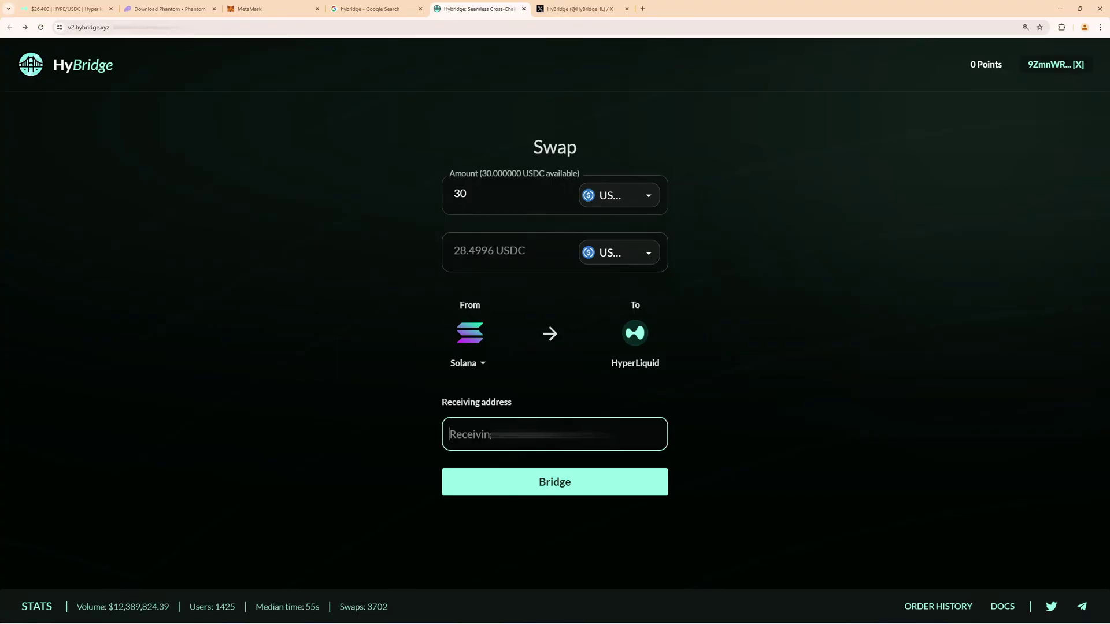
{"action": "key", "text": "ctrl+v"}
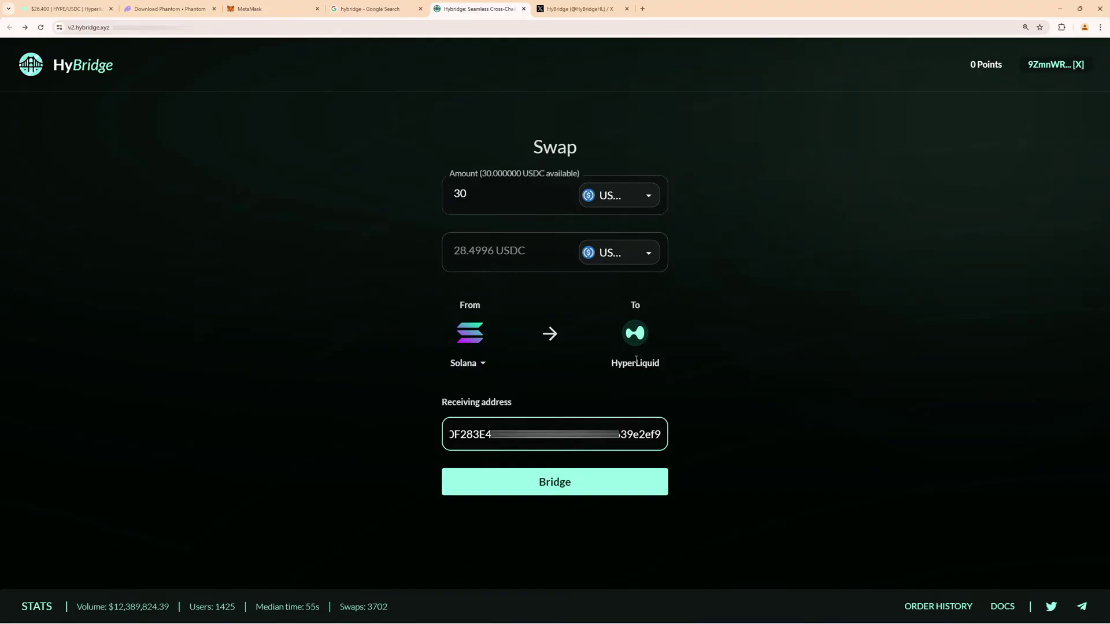
Submit the 30 USDC bridge order and approve it in Phantom
{"action": "left_click", "coordinate": [549, 480]}
{"action": "left_click", "coordinate": [682, 374]}
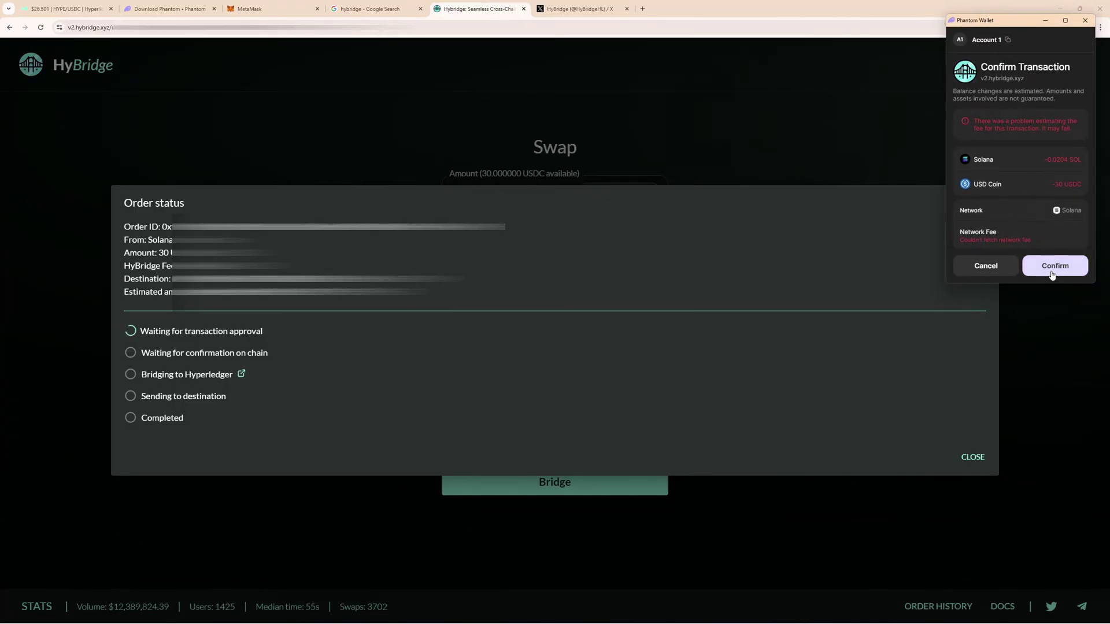
{"action": "left_click", "coordinate": [1049, 271]}
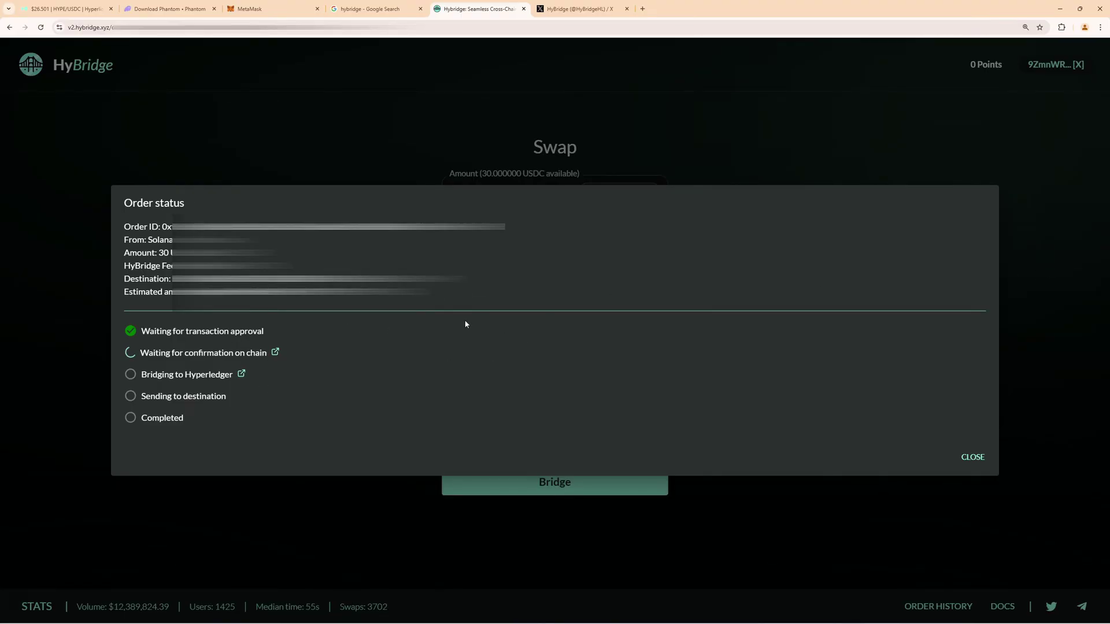
{"action": "key", "text": "ctrl+1"}
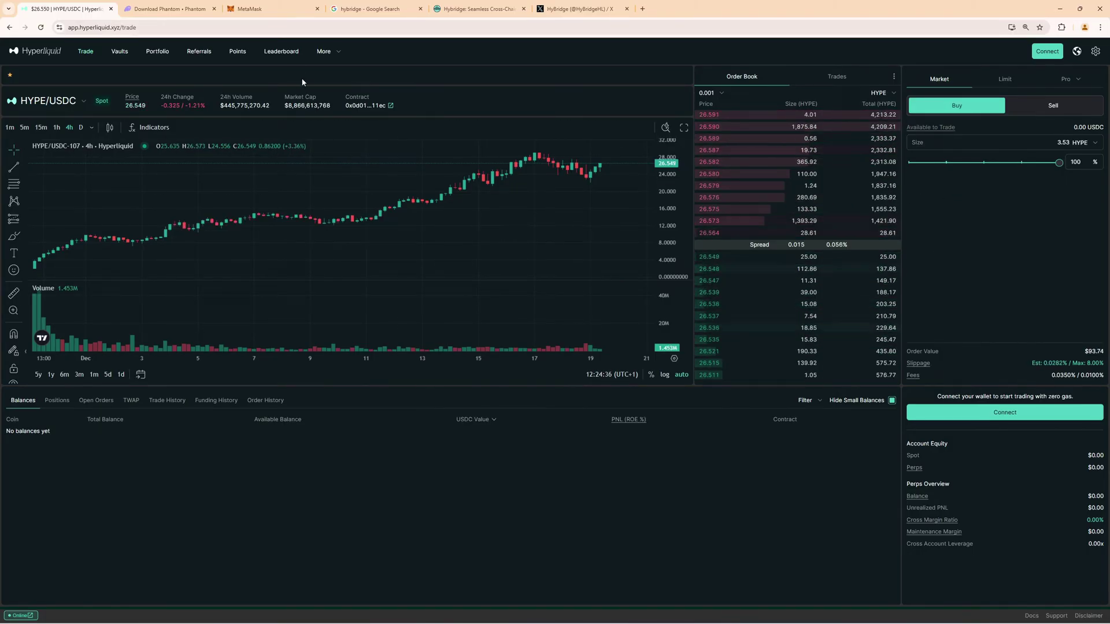
Connect MetaMask to Hyperliquid, revealing a 3.52881395 HYPE balance
{"action": "left_click", "coordinate": [275, 16]}
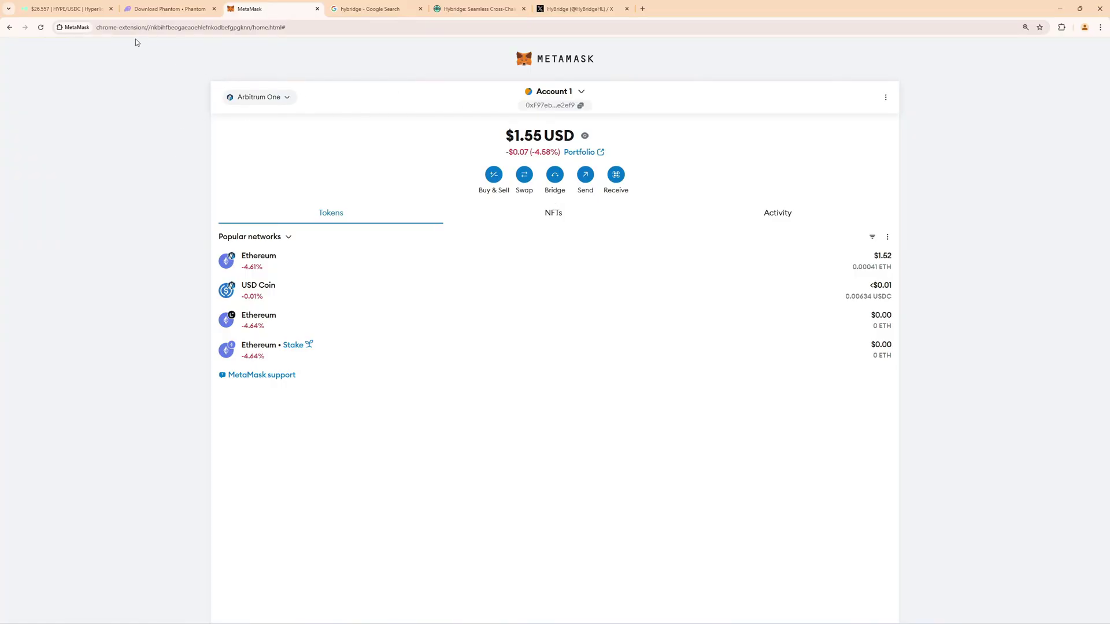
{"action": "left_click", "coordinate": [69, 10]}
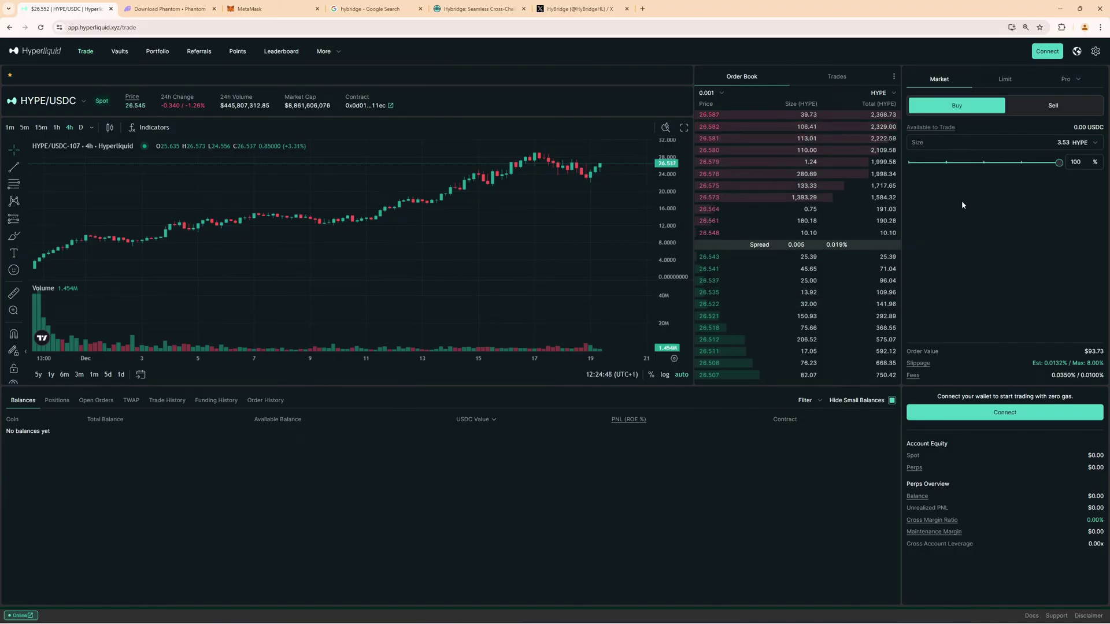
{"action": "left_click", "coordinate": [1047, 50]}
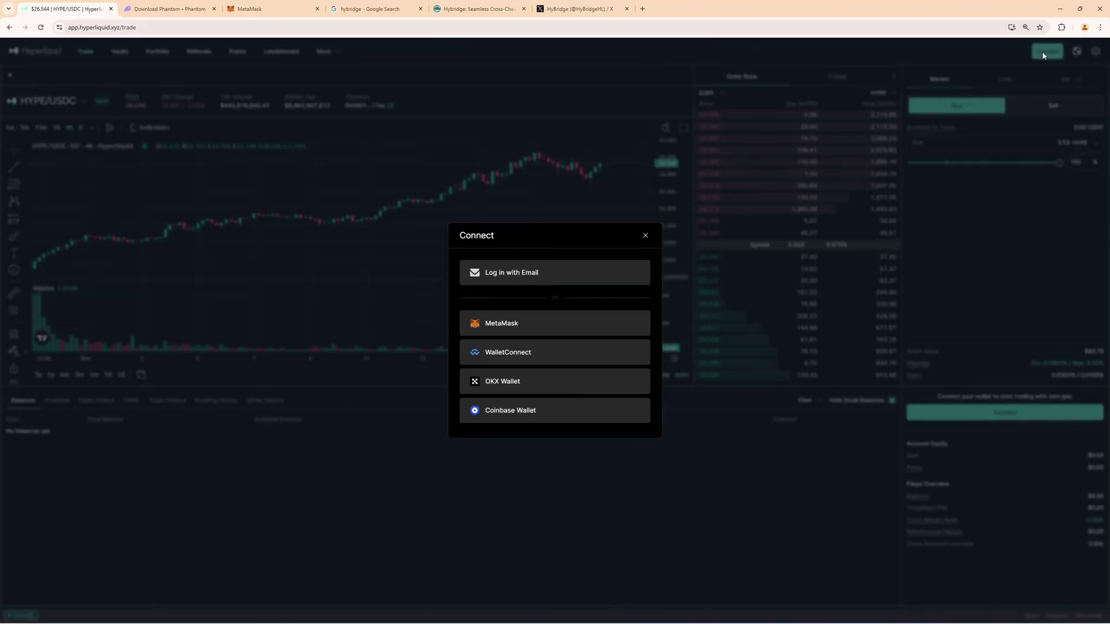
{"action": "left_click", "coordinate": [532, 330]}
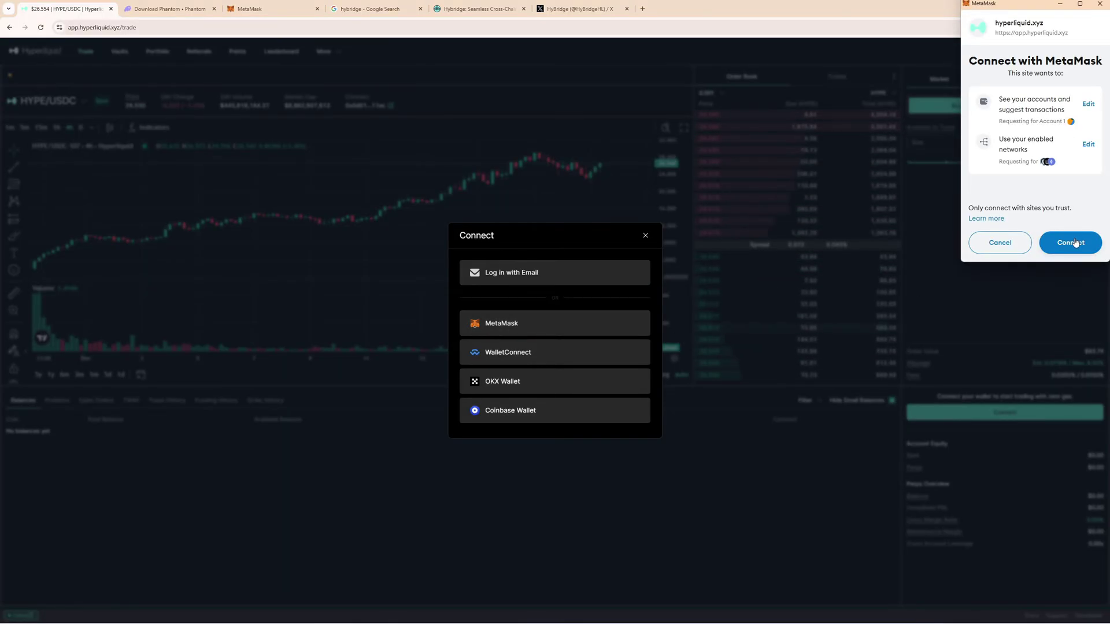
{"action": "left_click", "coordinate": [1073, 240]}
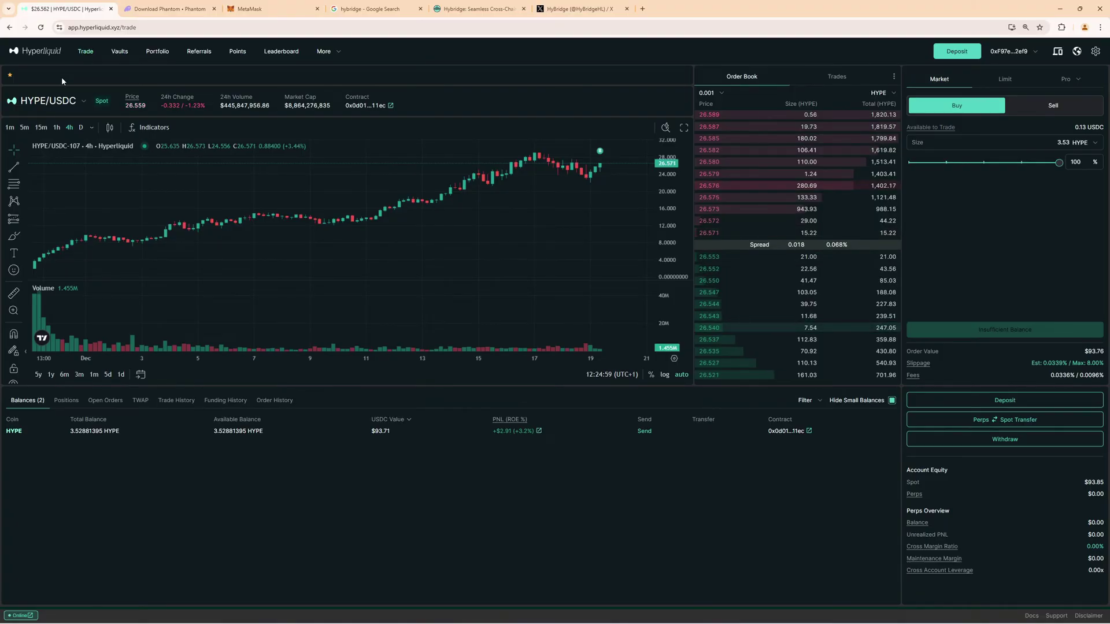
Check the Referrals page for the STARTTRADING code, zooming in and back out
{"action": "left_click", "coordinate": [199, 51]}
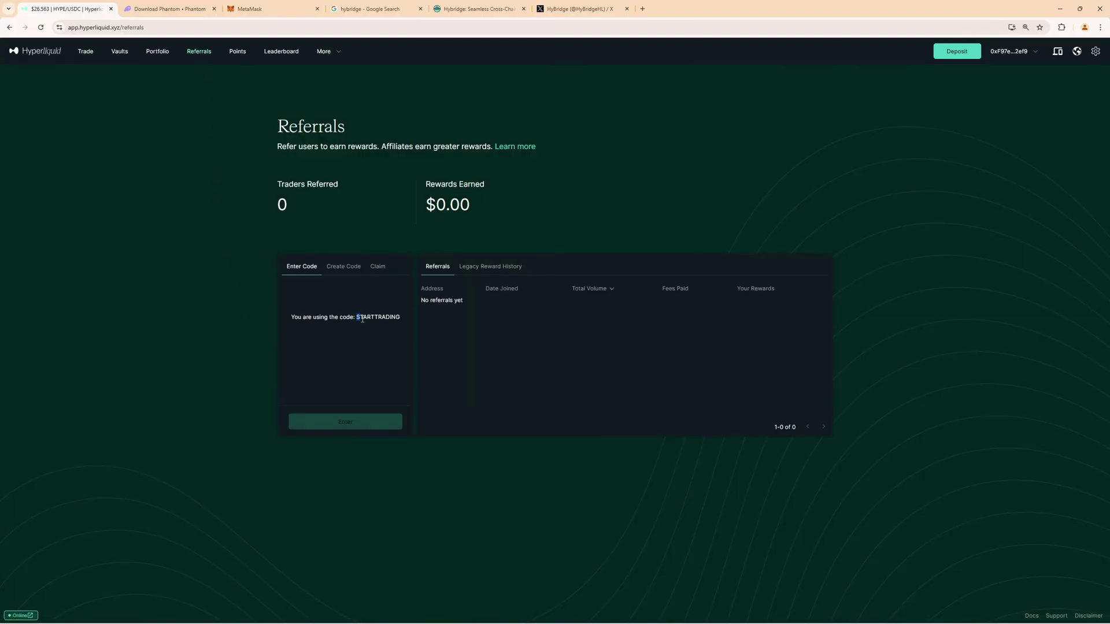
{"action": "left_click_drag", "start_coordinate": [362, 319], "coordinate": [398, 318]}
{"action": "key", "text": "ctrl+plus"}
{"action": "key", "text": "ctrl+plus"}
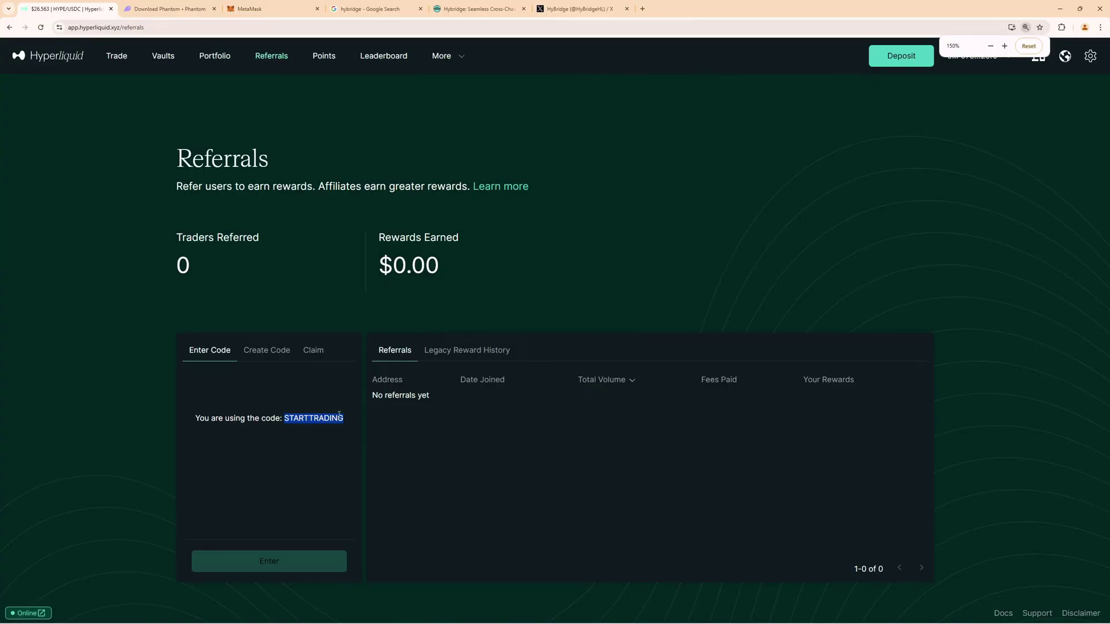
{"action": "left_click", "coordinate": [297, 418]}
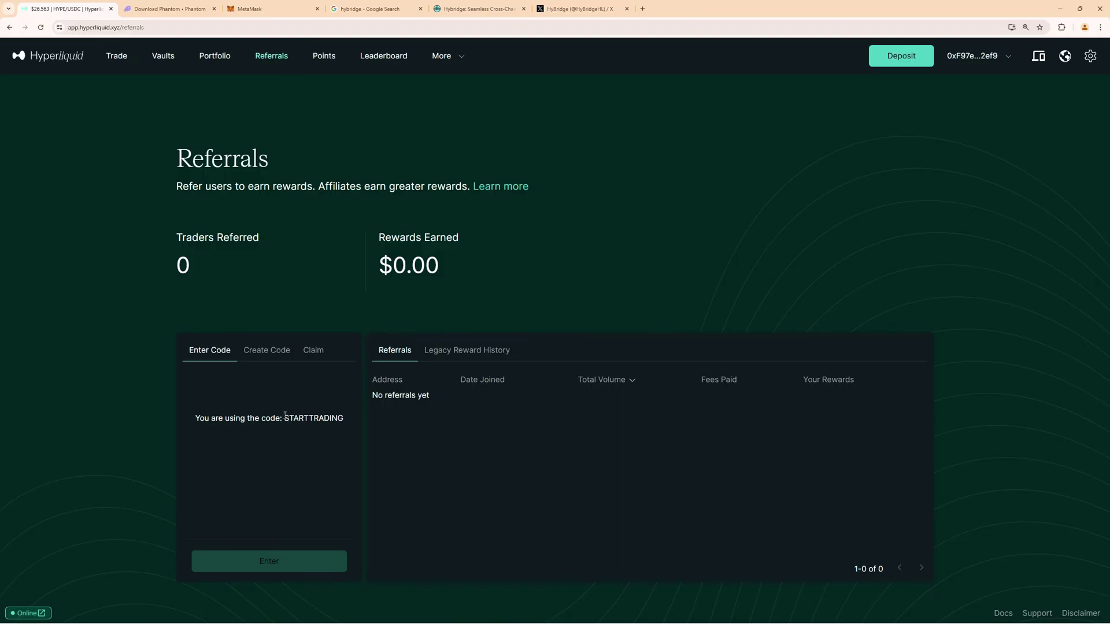
{"action": "key", "text": "ctrl+minus"}
{"action": "key", "text": "ctrl+minus"}
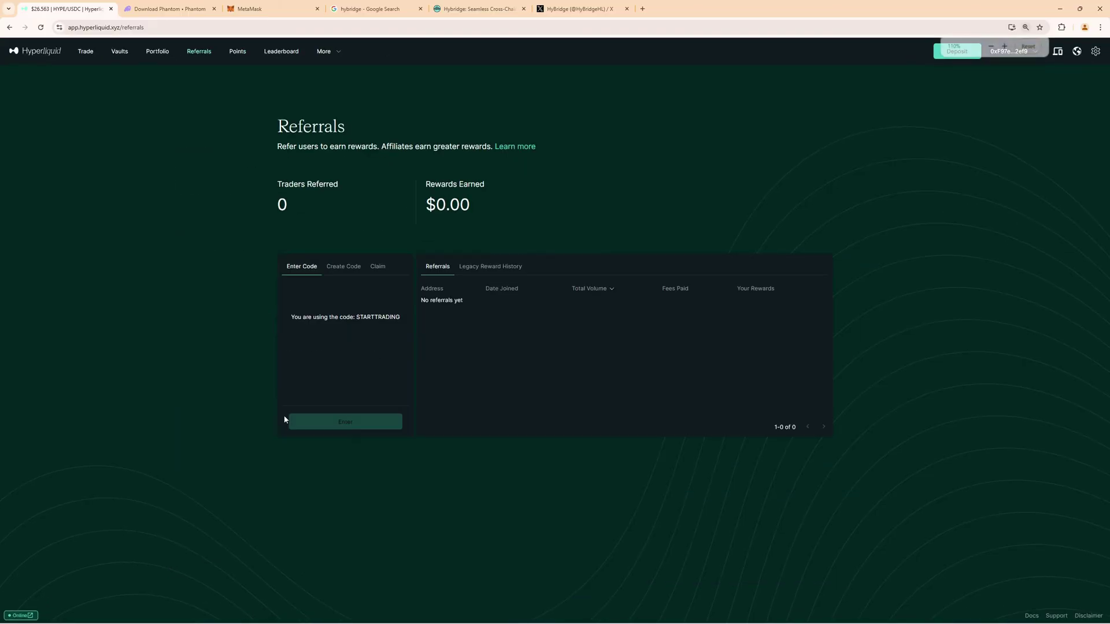
Confirm in Portfolio and HyBridge that 28.49 USDC arrived in Perps
{"action": "left_click", "coordinate": [157, 52]}
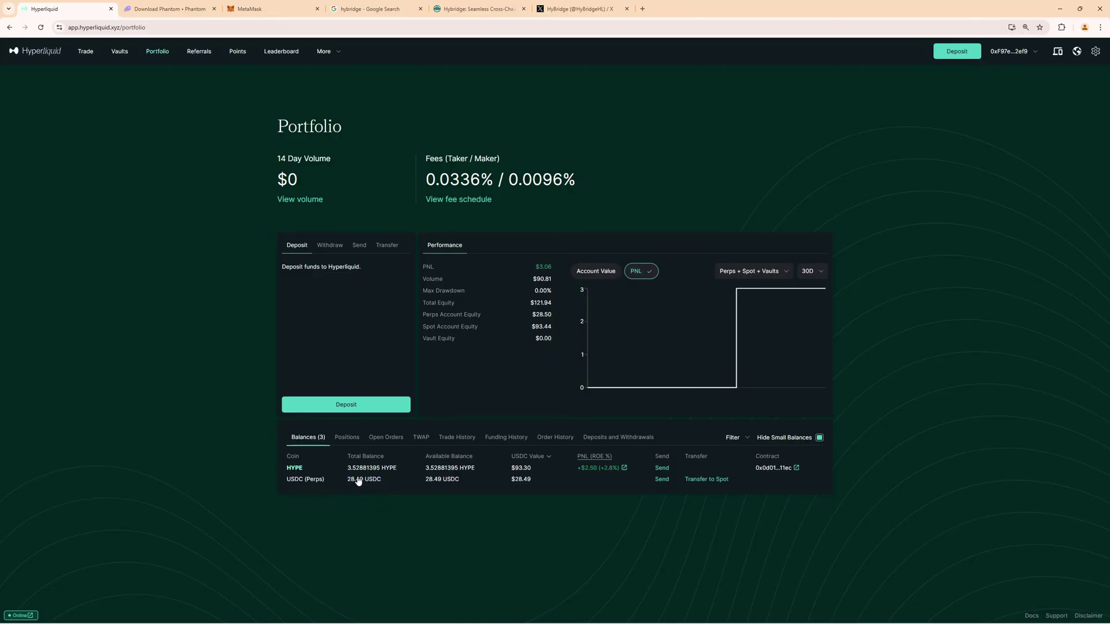
{"action": "left_click", "coordinate": [461, 11]}
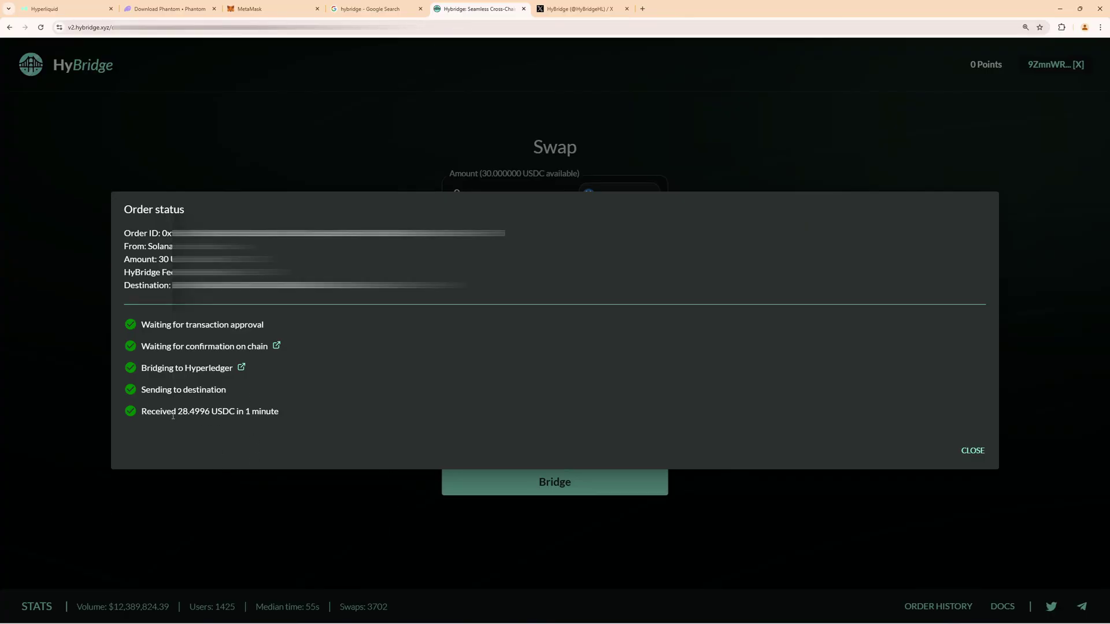
{"action": "left_click", "coordinate": [64, 9]}
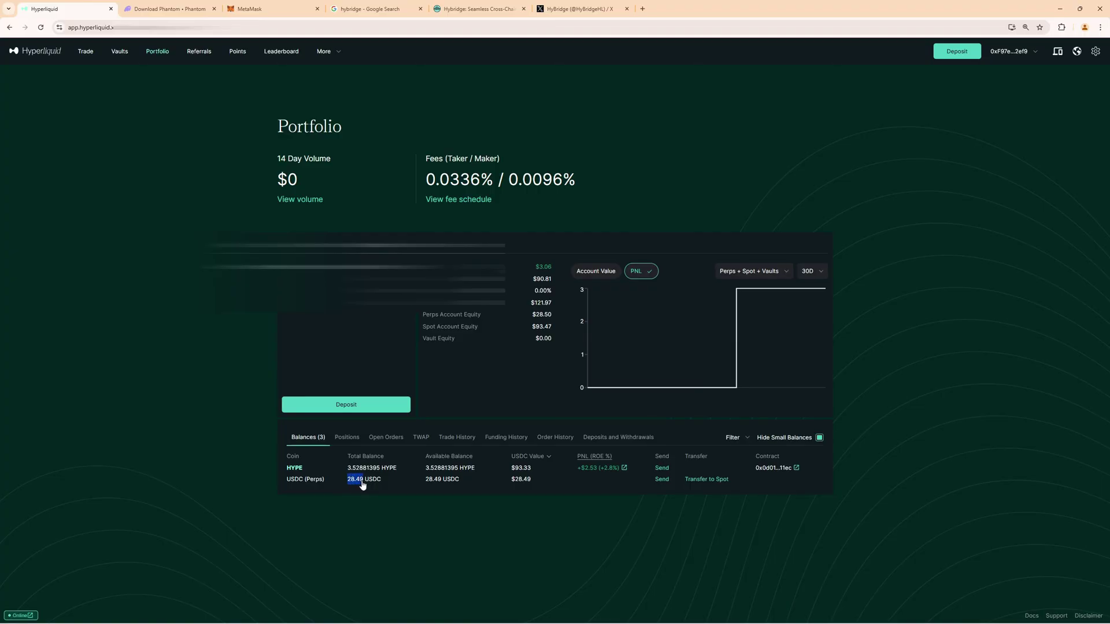
Transfer the full 28.49 USDC balance from Perps to Spot
{"action": "left_click", "coordinate": [86, 52]}
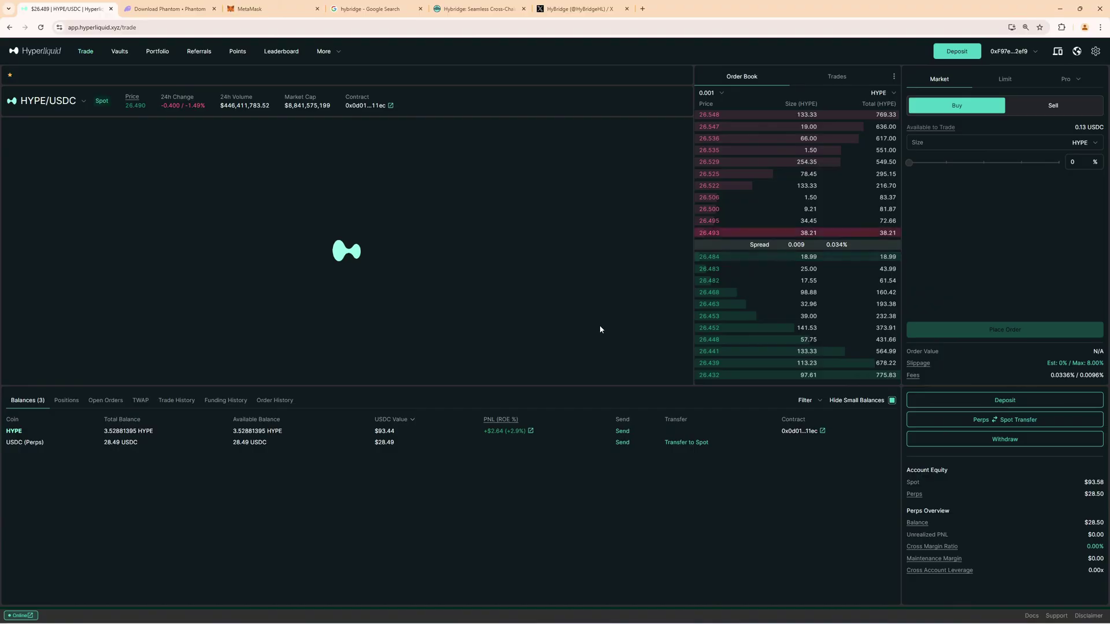
{"action": "left_click", "coordinate": [998, 421]}
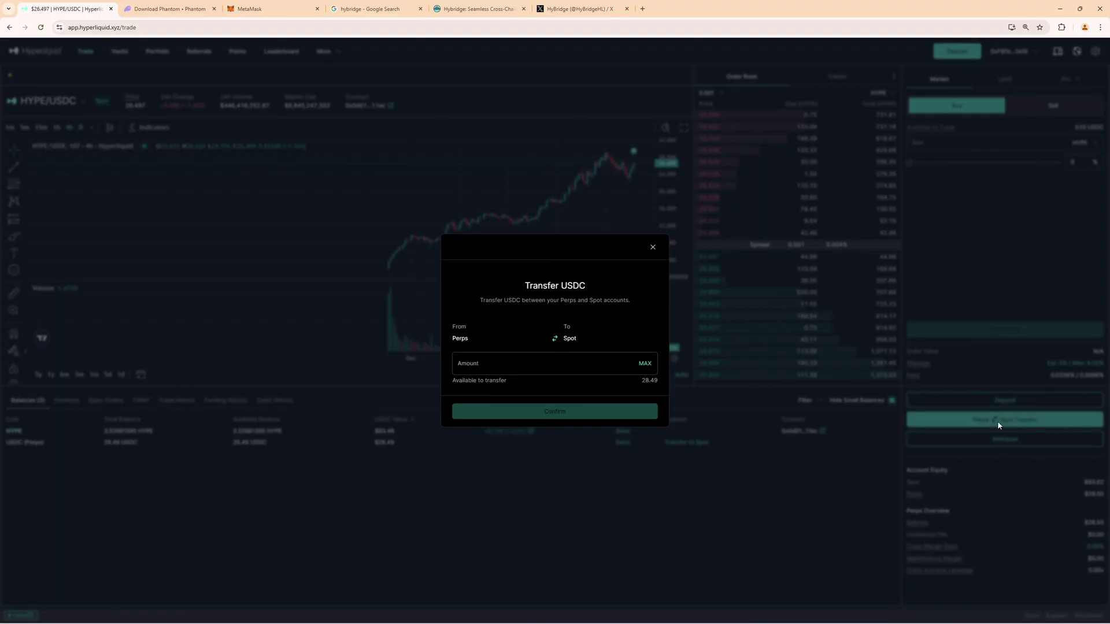
{"action": "double_click", "coordinate": [459, 340]}
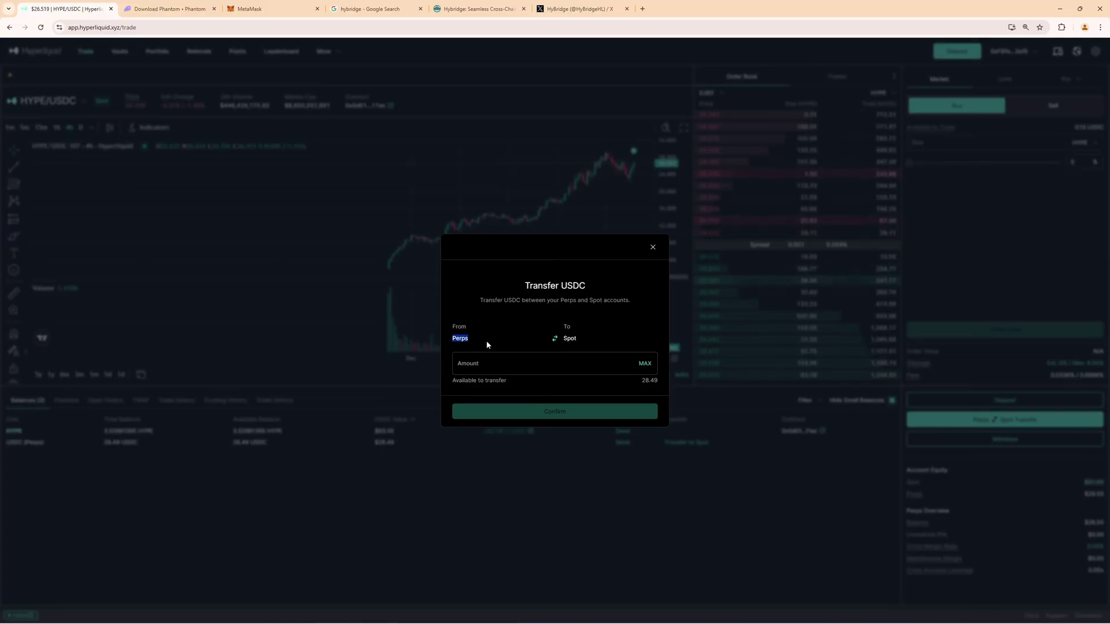
{"action": "double_click", "coordinate": [570, 340]}
{"action": "left_click", "coordinate": [569, 340]}
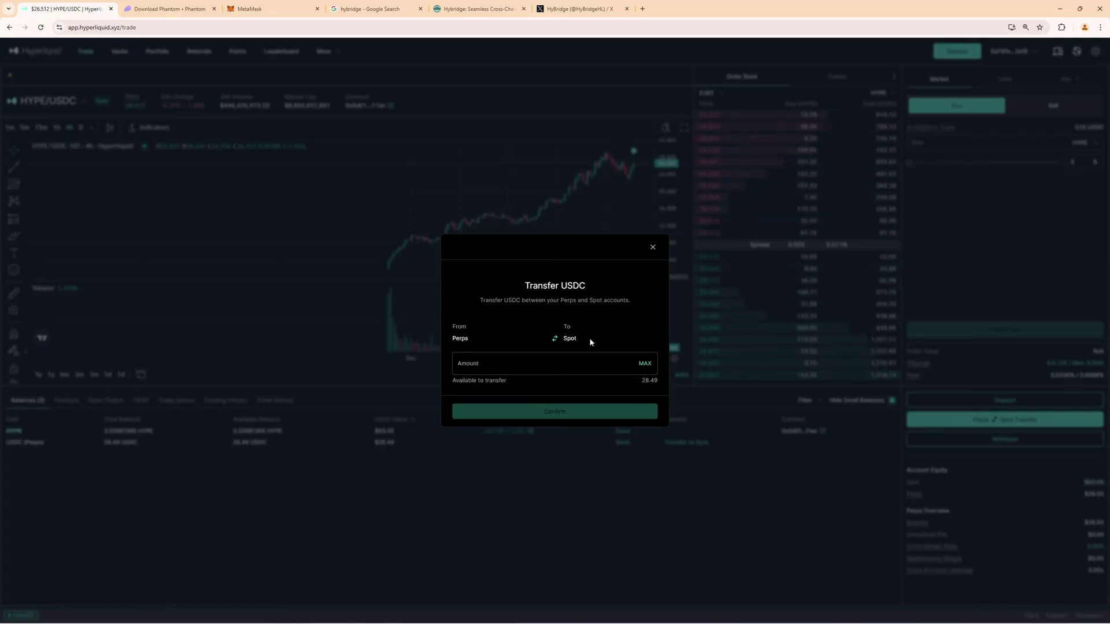
{"action": "left_click", "coordinate": [645, 364]}
{"action": "left_click", "coordinate": [575, 416]}
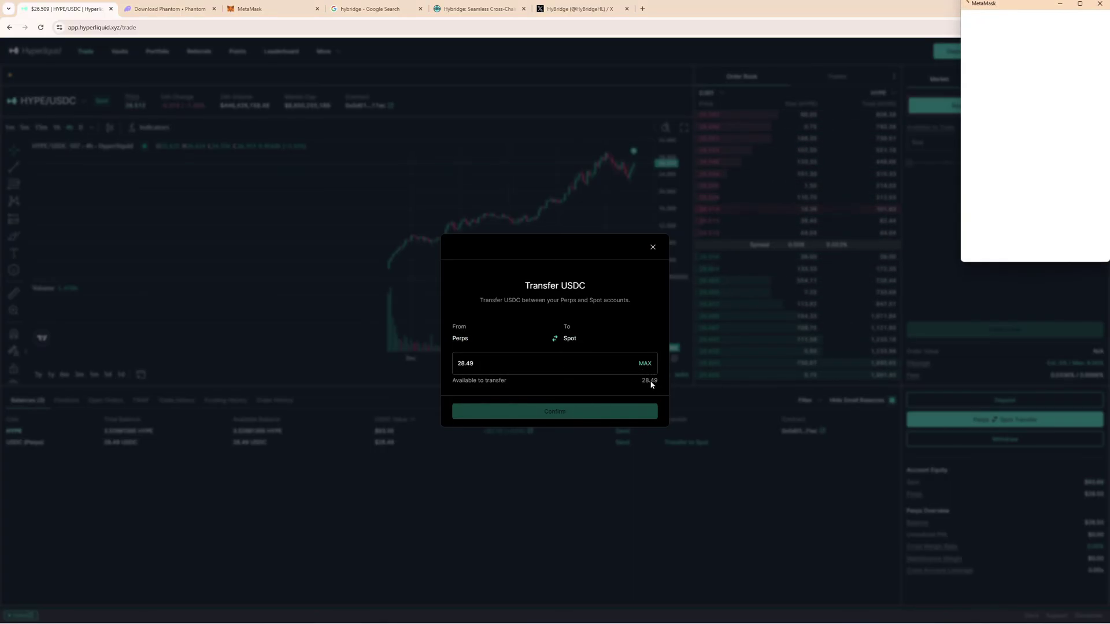
Sign the Perps-to-Spot transfer in MetaMask and select the HYPE/USDC spot pair
{"action": "left_click", "coordinate": [1067, 240]}
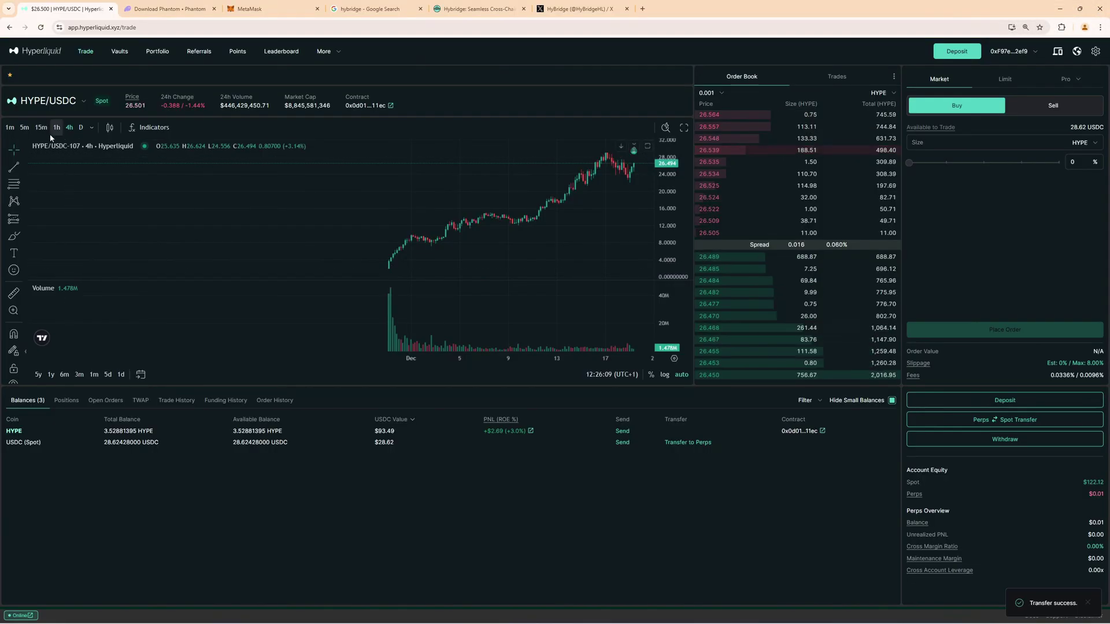
{"action": "left_click", "coordinate": [40, 101]}
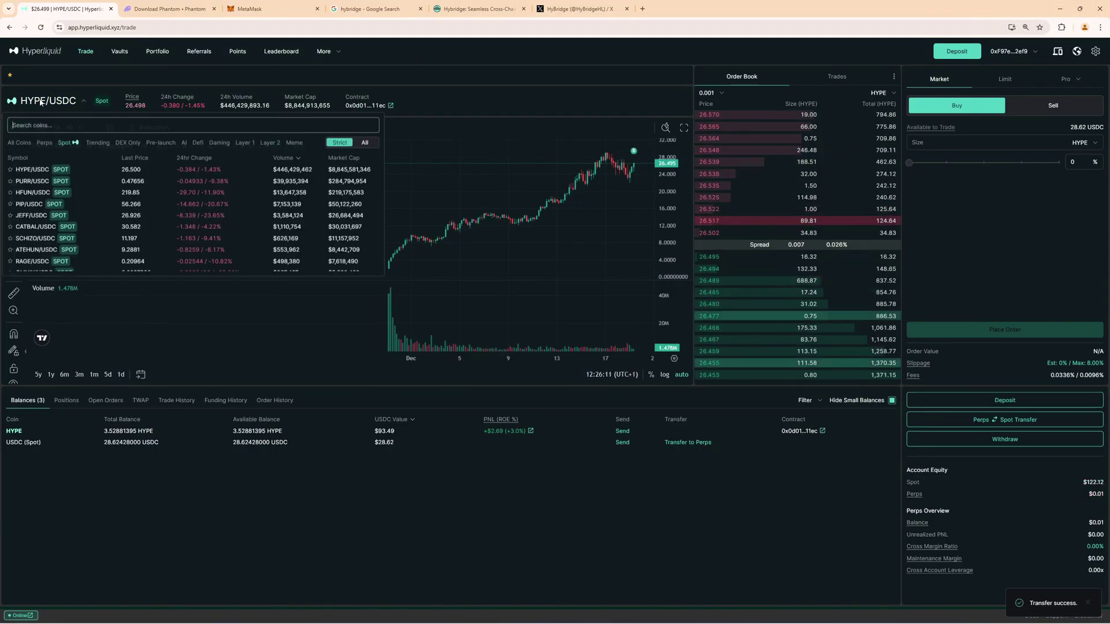
{"action": "left_click", "coordinate": [38, 171]}
Market-buy 1.07 HYPE using 99% of the Spot USDC
{"action": "left_click_drag", "start_coordinate": [910, 162], "coordinate": [1057, 163]}
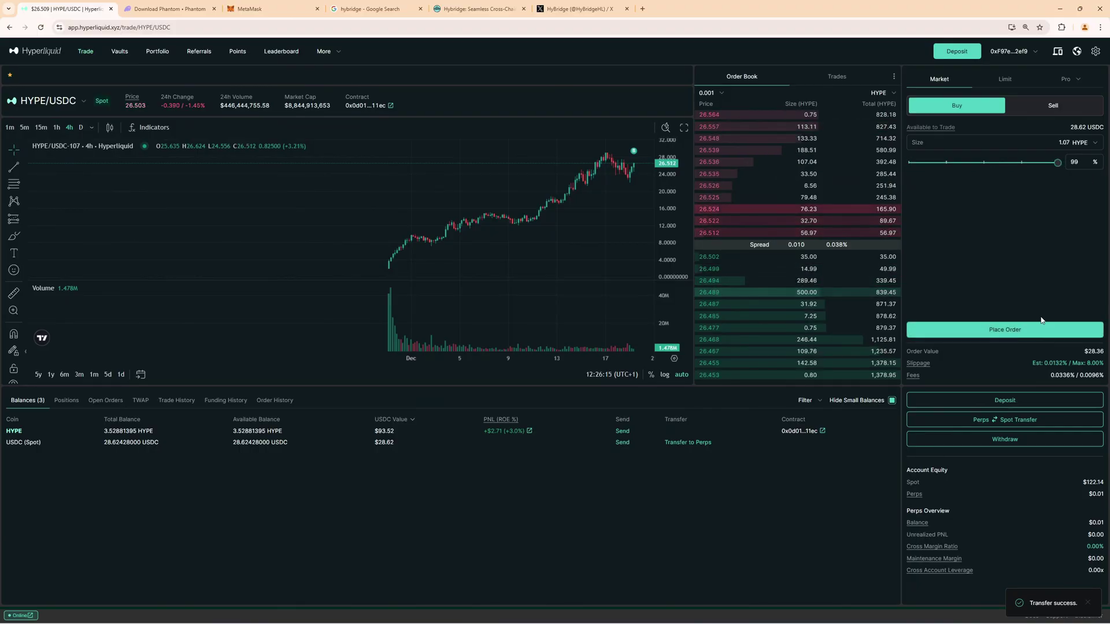
{"action": "left_click", "coordinate": [1026, 334]}
{"action": "scroll", "coordinate": [597, 238], "scroll_direction": "up", "scroll_amount": 3}
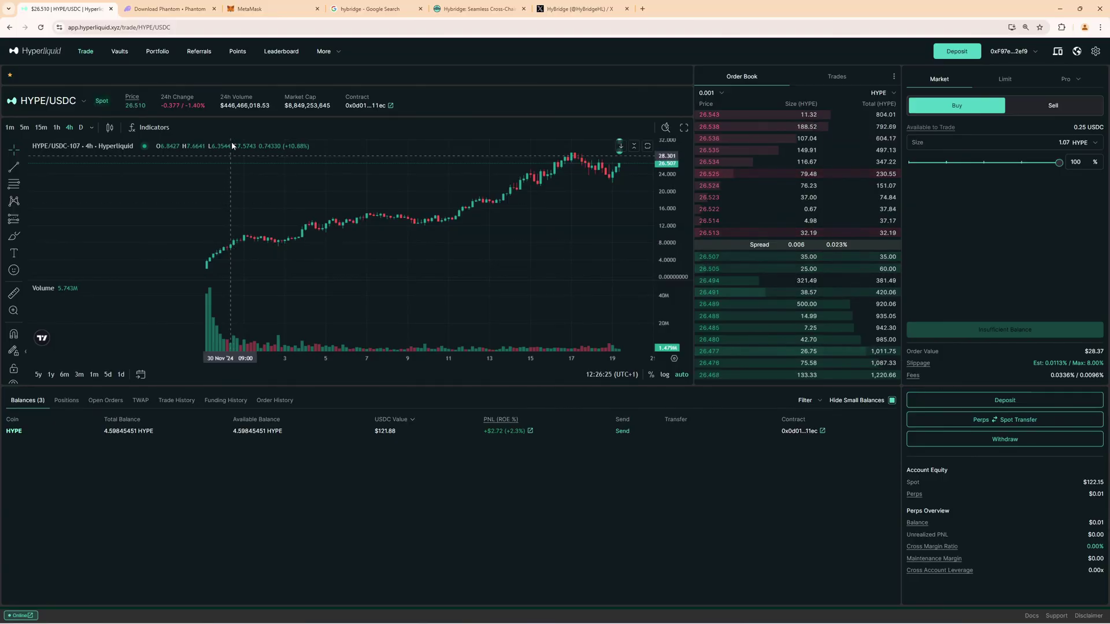
{"action": "left_click", "coordinate": [254, 13]}
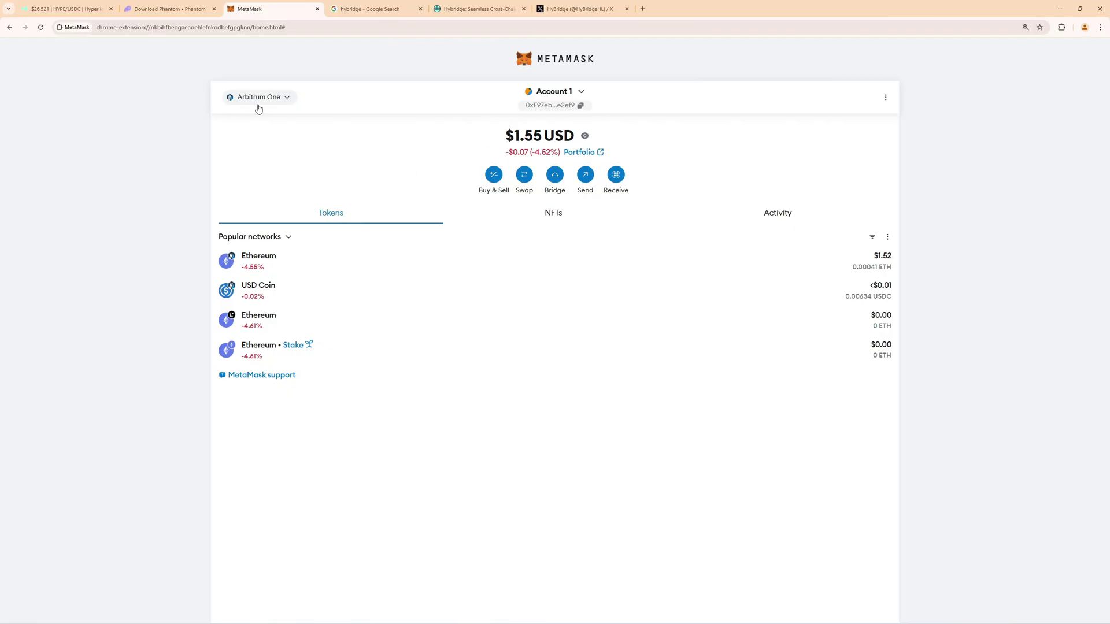
{"action": "left_click", "coordinate": [66, 9]}
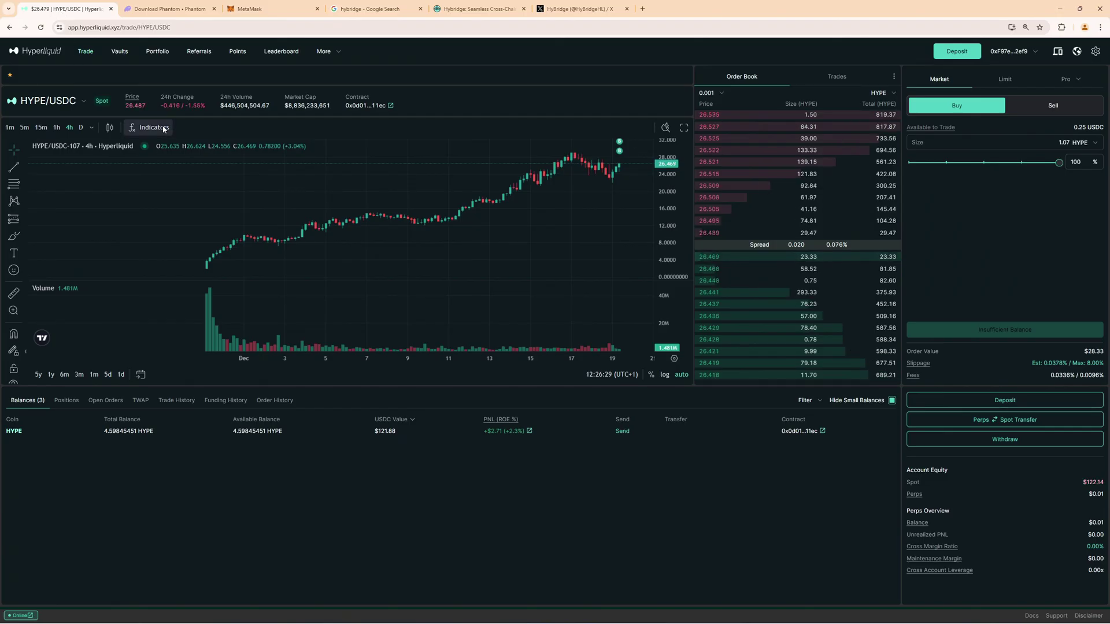